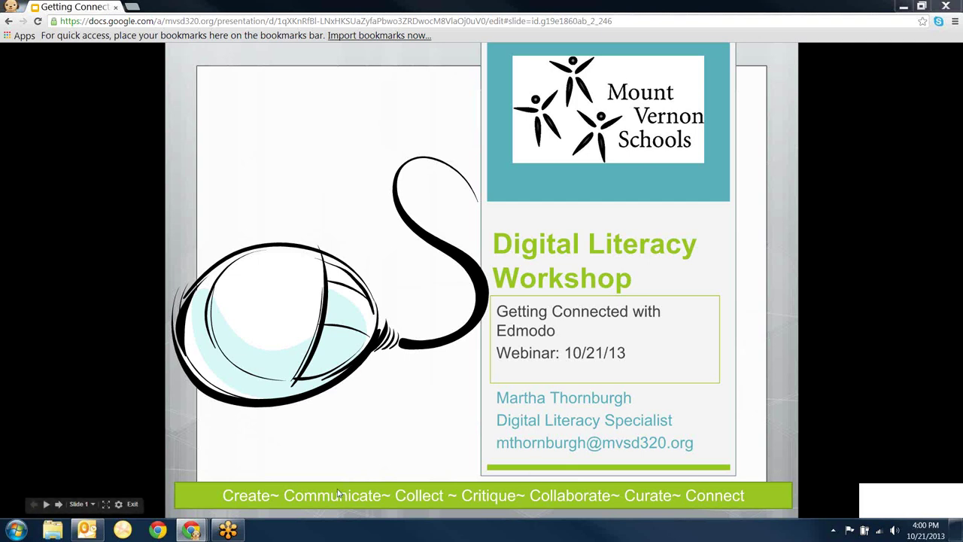
- Advance the slideshow to slide 2, Collaborative Notes, with the shared resource document link
click(60, 505)
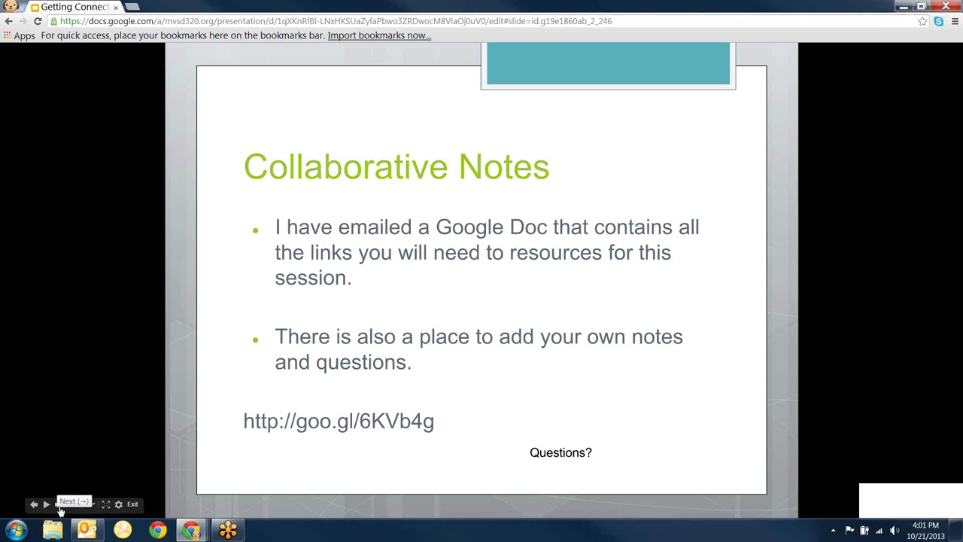
- Advance to slide 3, Go To Meeting Basics, covering muting, questions and clock hours
click(60, 506)
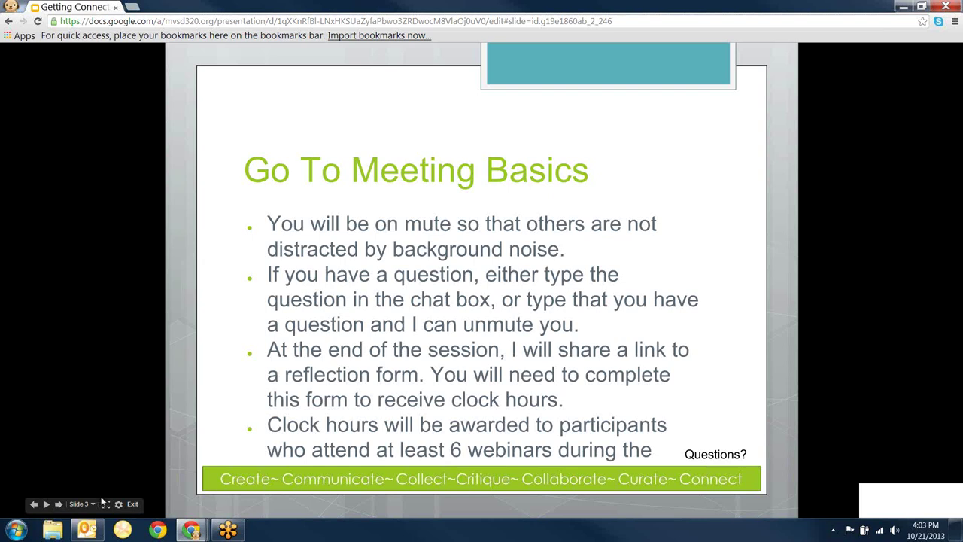
- Move past the Learning Targets for Session slide to slide 5, the full Edmodo logo
click(58, 504)
click(58, 504)
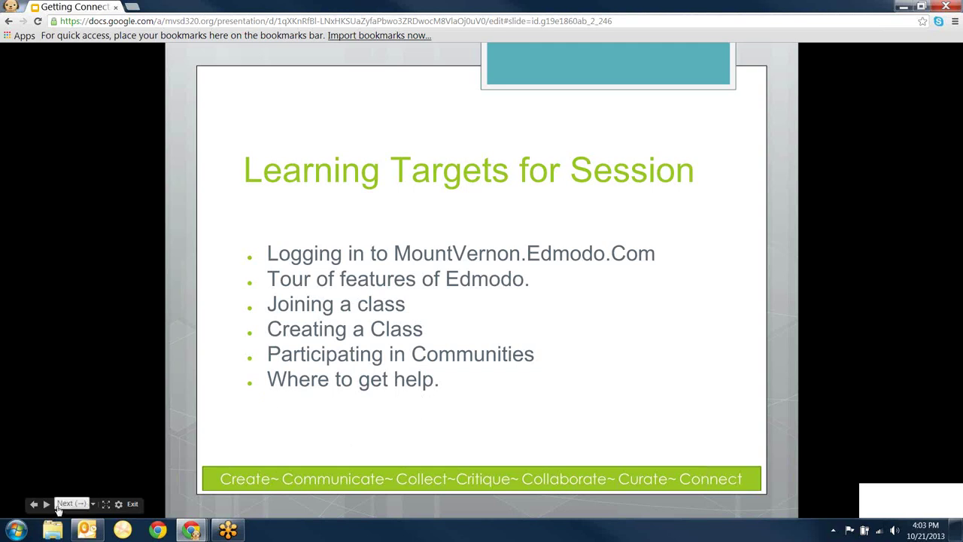
click(59, 505)
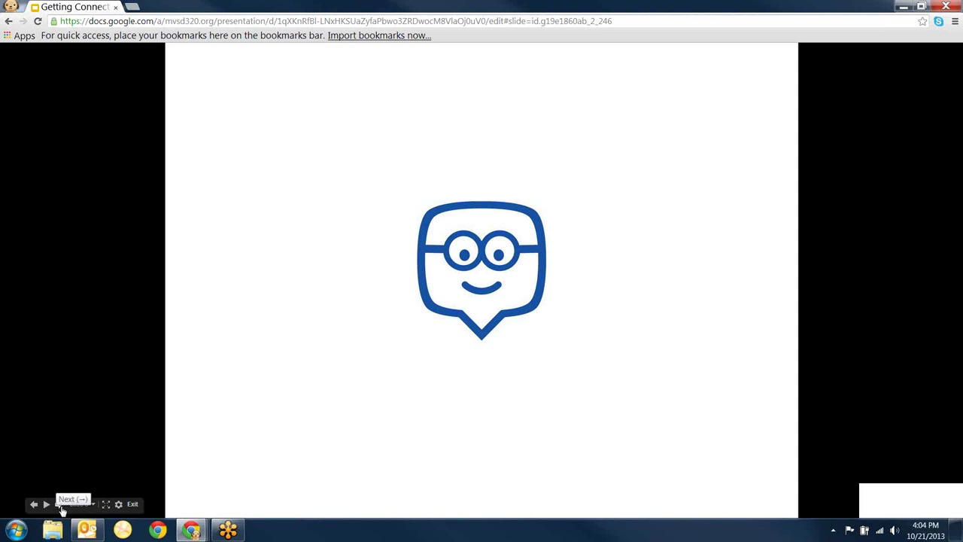
- Advance to slide 6 with Edmodo's mission statement about connecting all learners
click(61, 509)
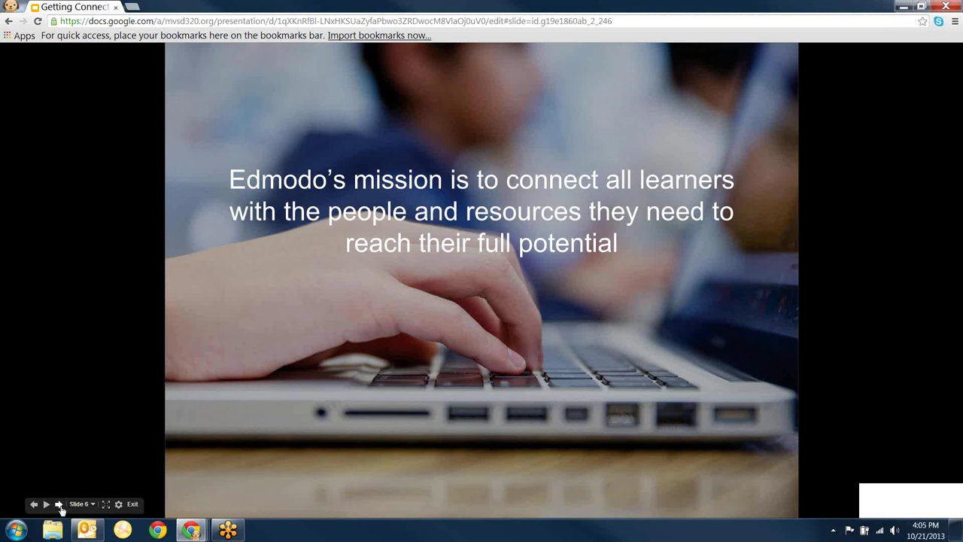
- Advance to slide 7, 'Why Edmodo?', presenting Engage, Connect, Personalize and Measure
click(59, 504)
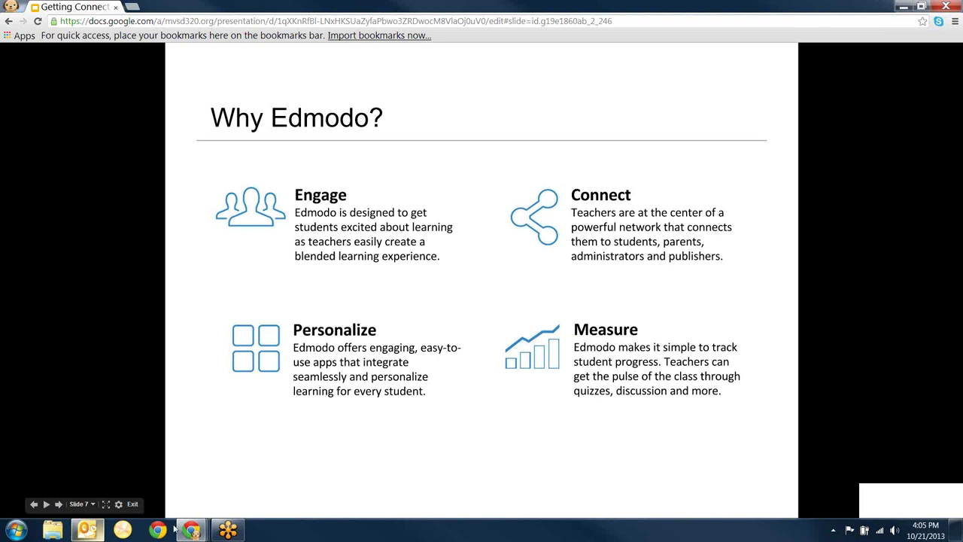
mouse_move(194, 529)
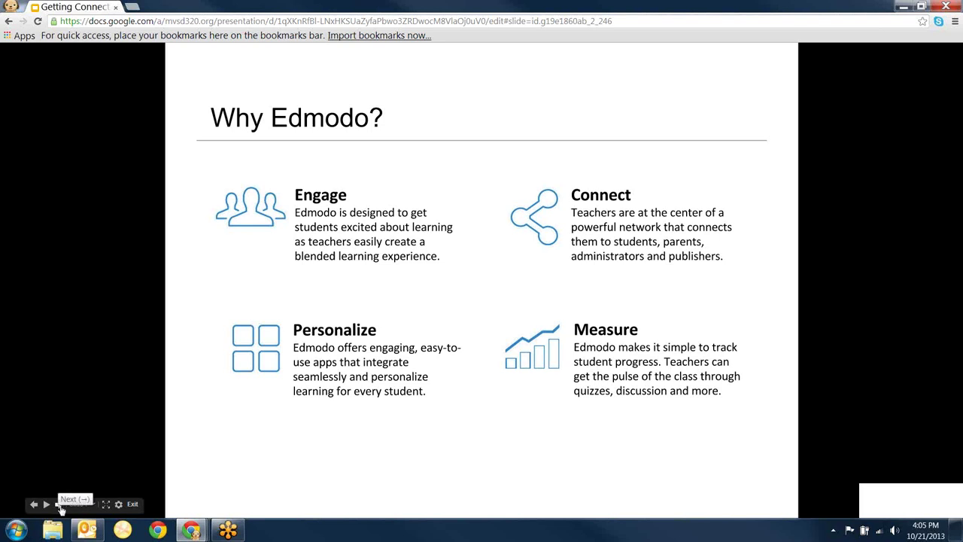
- Advance through Mobile Learning – Anytime, Anyplace to slide 9, Teacher Homepage
click(59, 508)
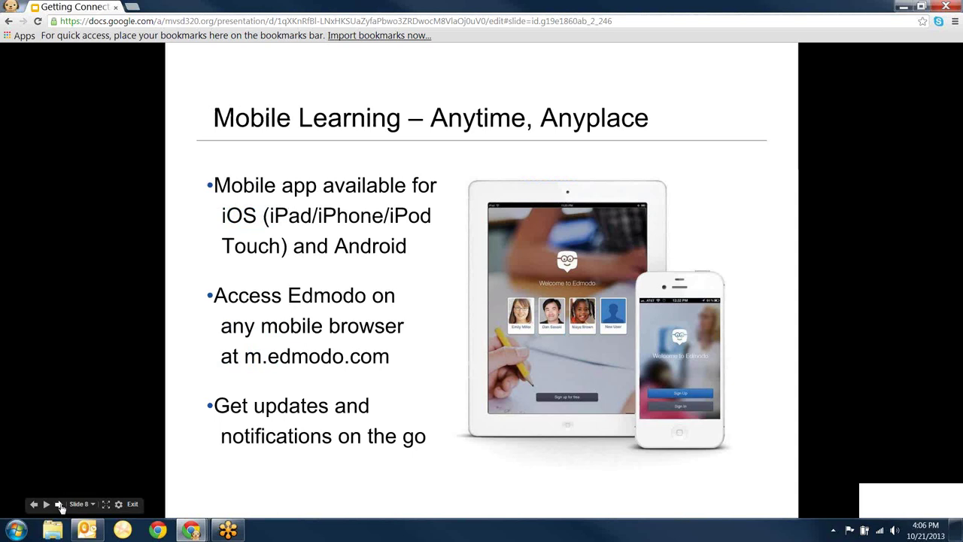
click(62, 508)
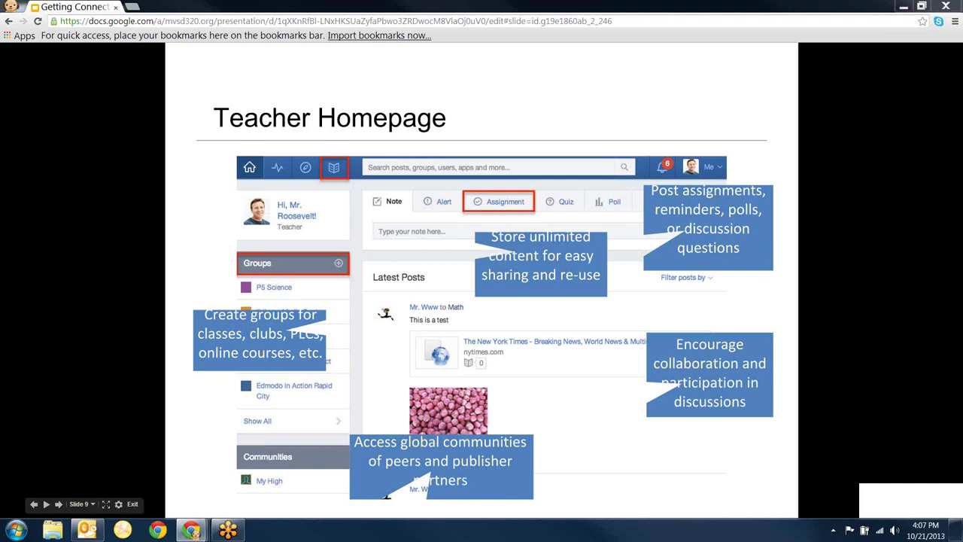
- Switch from the slideshow to the Chrome window with the live Edmodo teacher homepage (Alt+Tab)
key(alt+Tab)
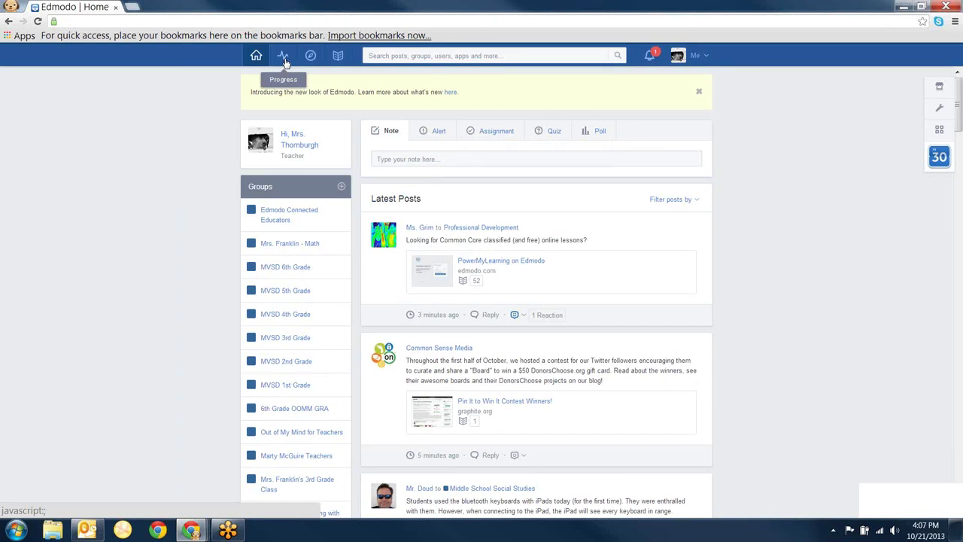
- Preview the Progress badges and groups list, close it, and go to the Discover page
click(283, 61)
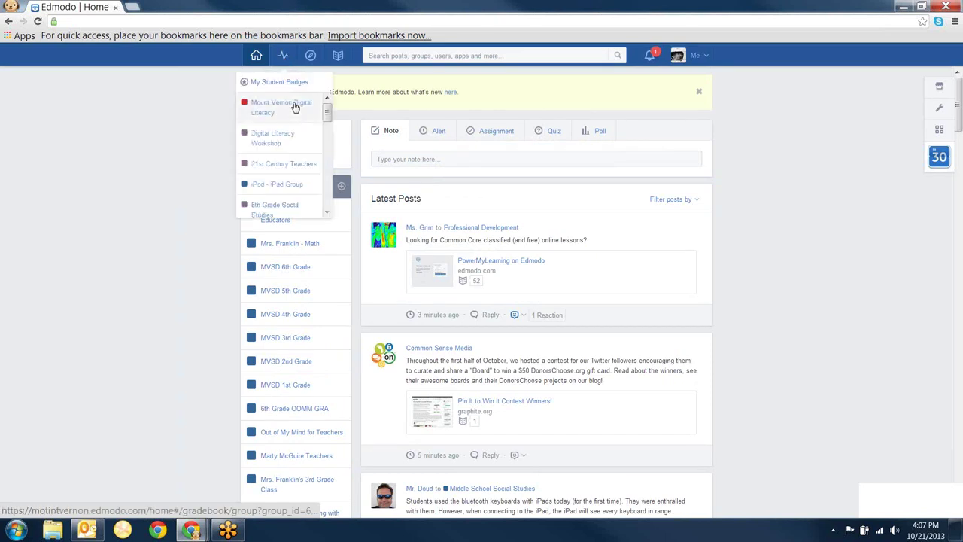
click(285, 60)
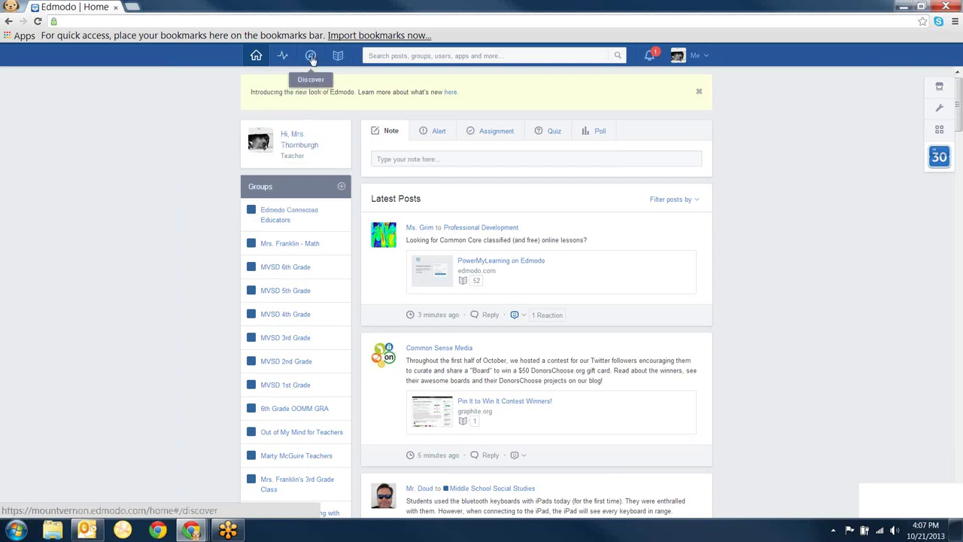
click(310, 58)
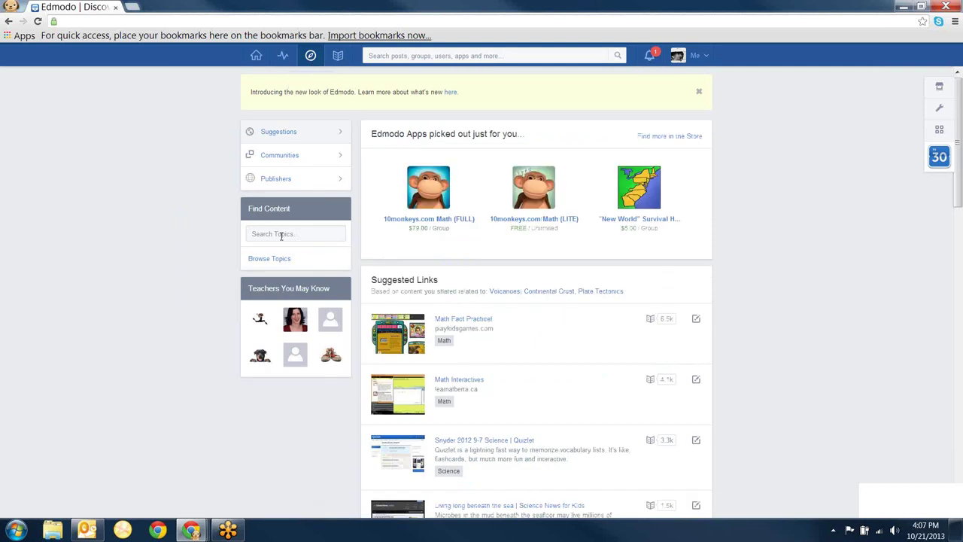
- Browse Discover's subject communities, then the Publisher communities such as 10monkeys.com Ltd and Achieve3000
click(294, 158)
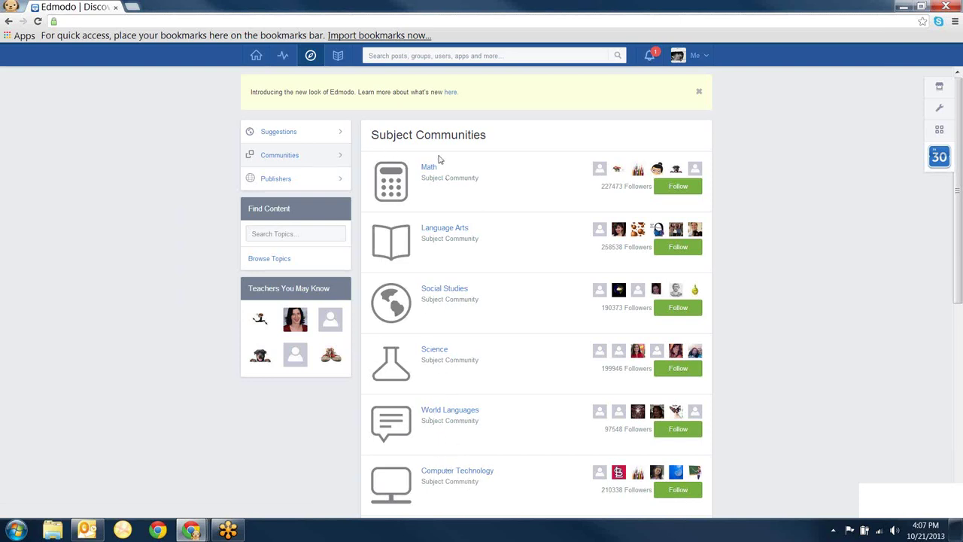
click(307, 184)
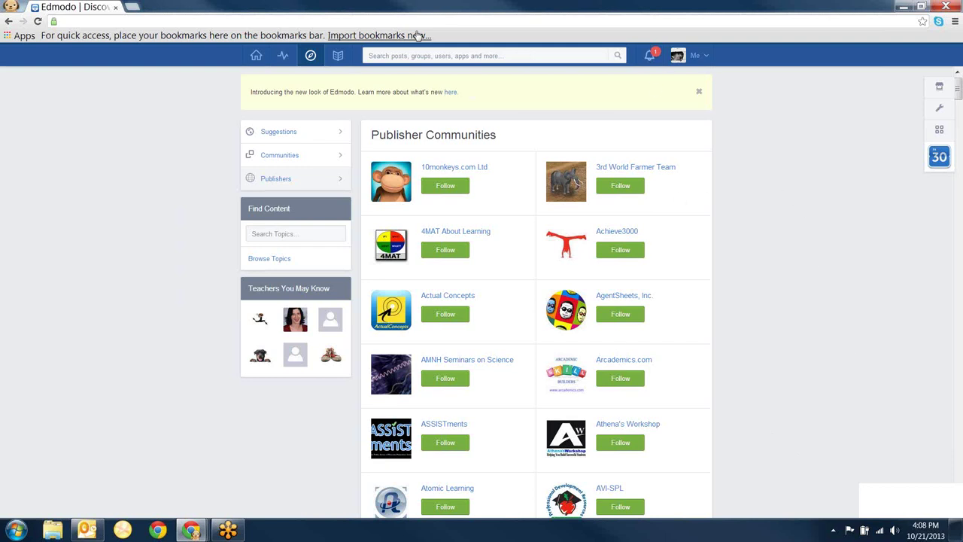
- Show the Library's linked Google Drive files, including Edmodo Sign ups for 2013
click(338, 57)
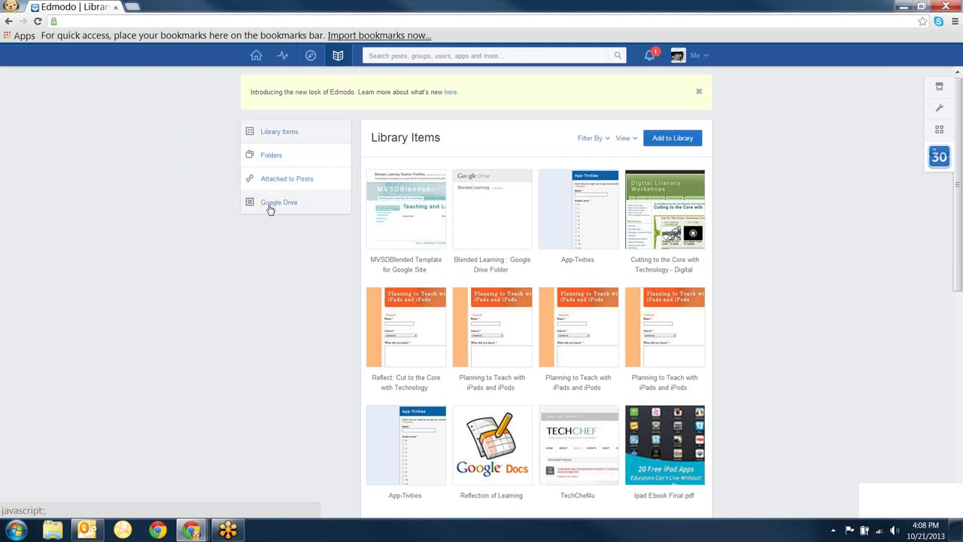
click(271, 205)
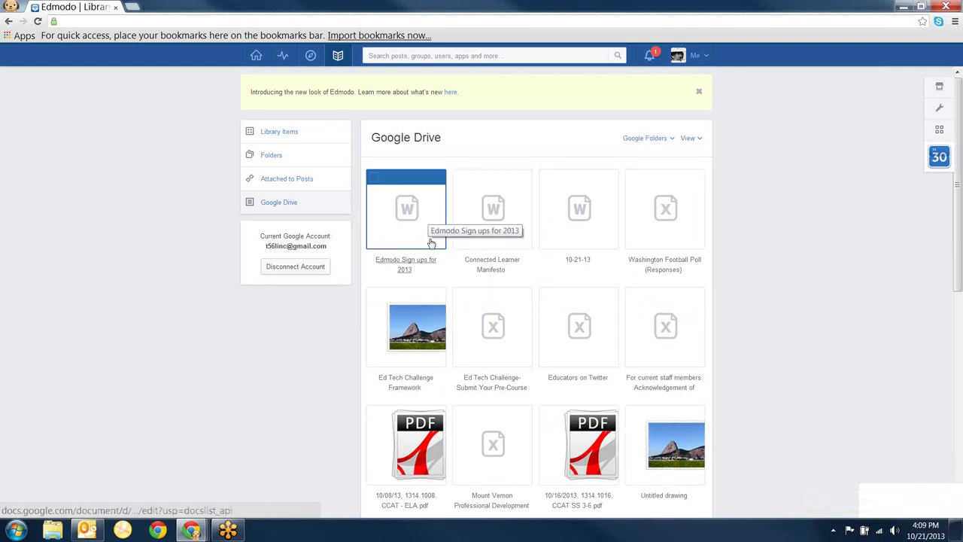
- Show the Library folders, then open the '5 New Group Members' notification page
click(270, 156)
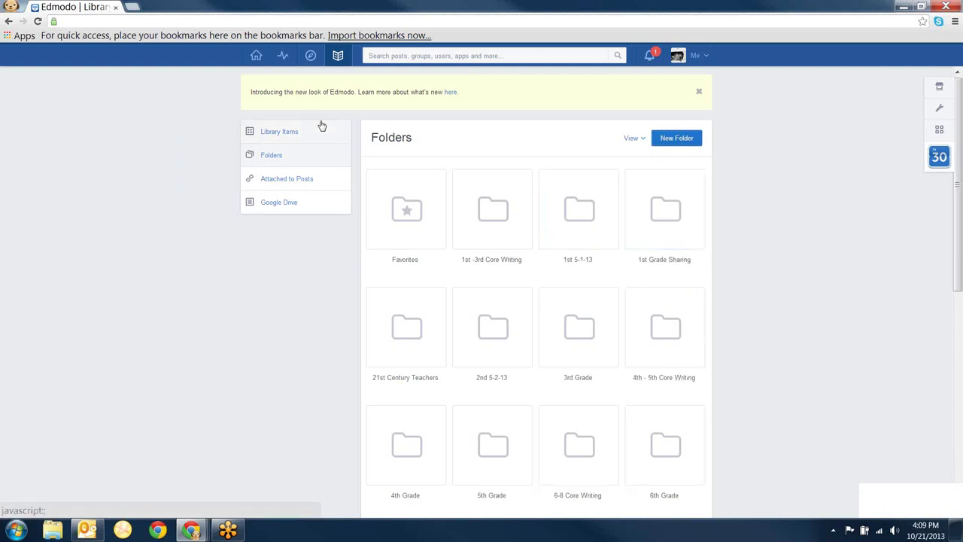
click(649, 58)
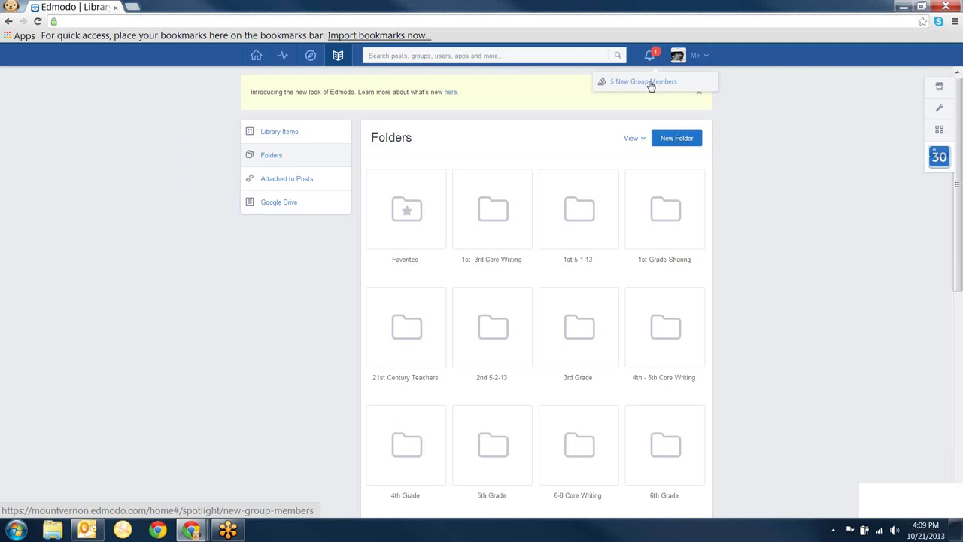
click(651, 85)
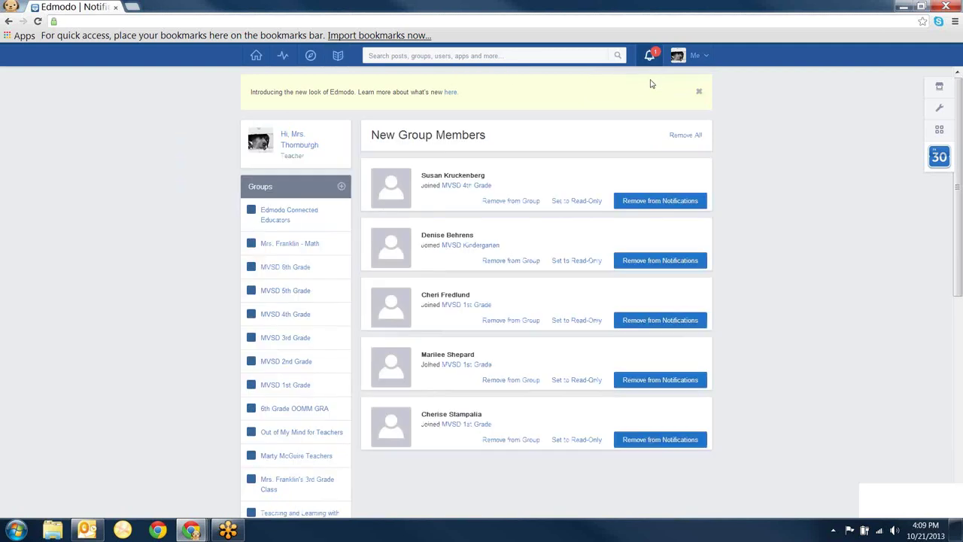
click(652, 59)
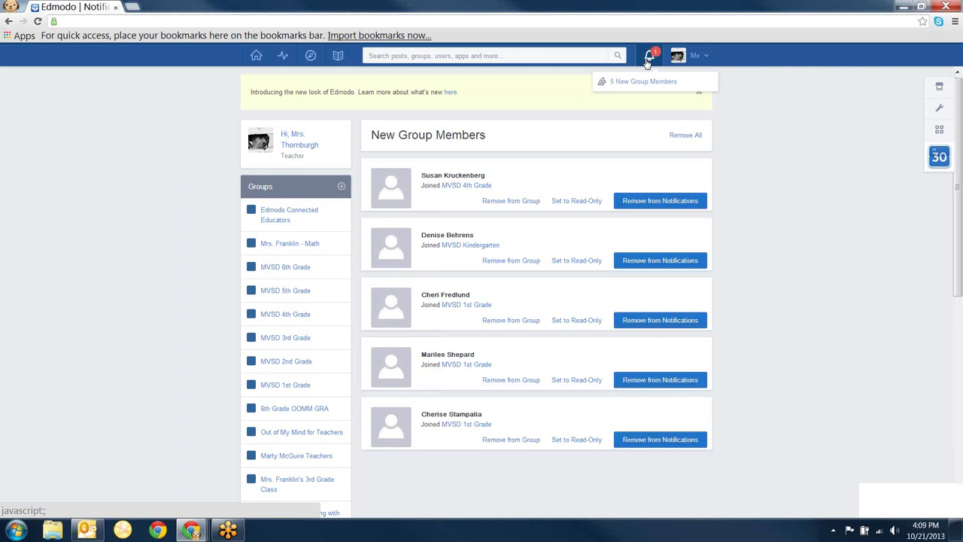
click(705, 57)
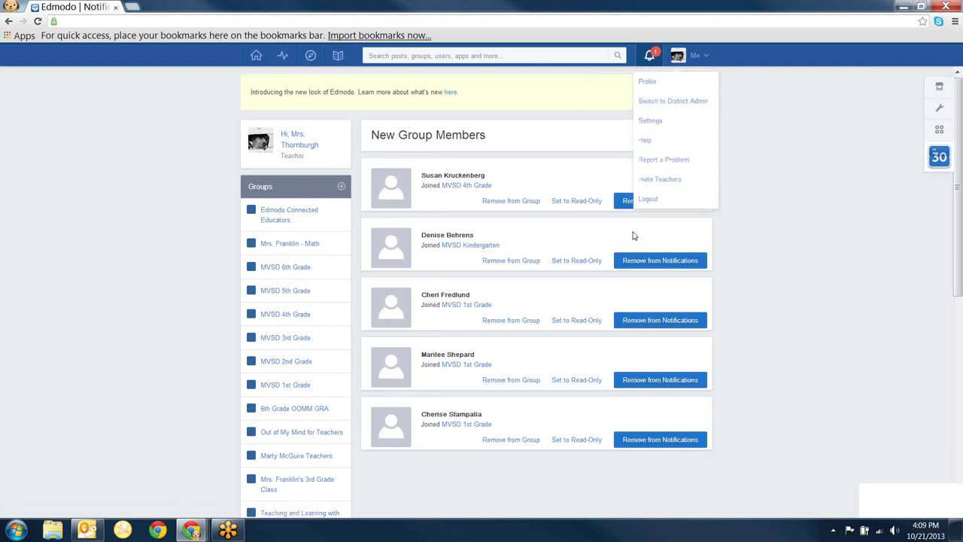
- Open your teacher profile with 9 students, 35 connections and 12 badges
click(581, 134)
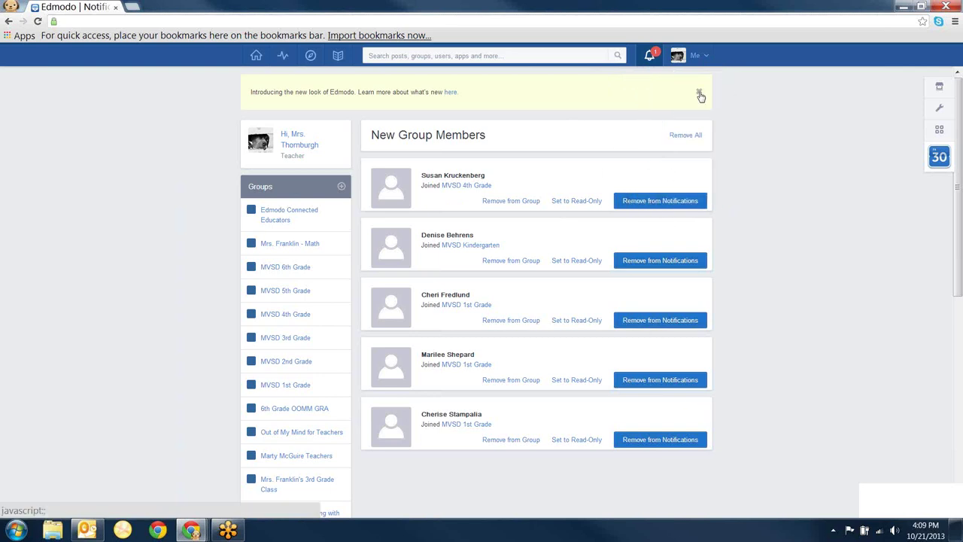
click(699, 60)
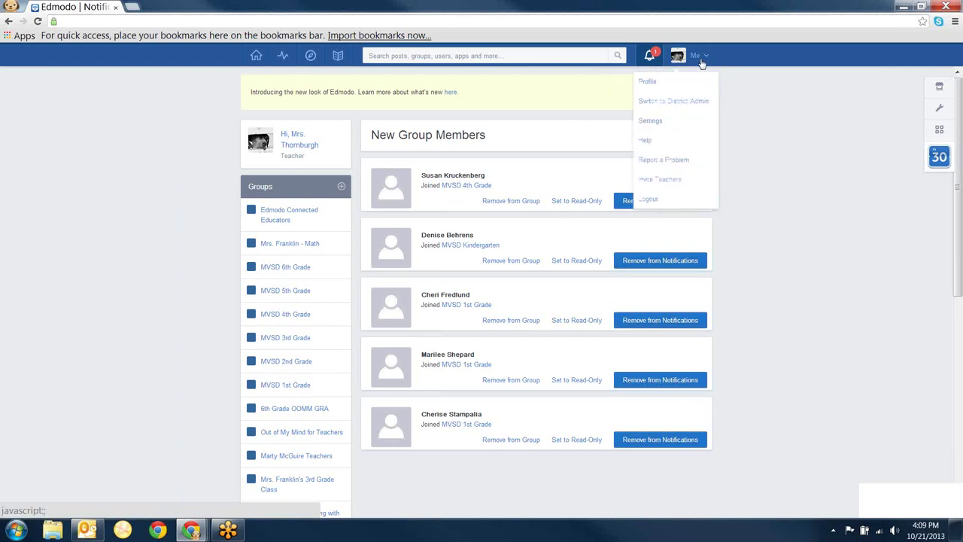
click(652, 85)
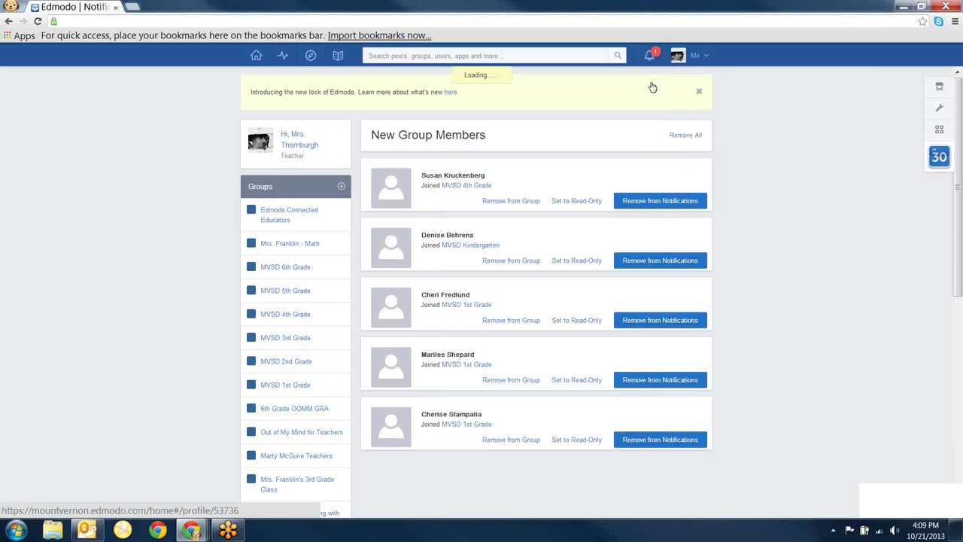
mouse_move(400, 265)
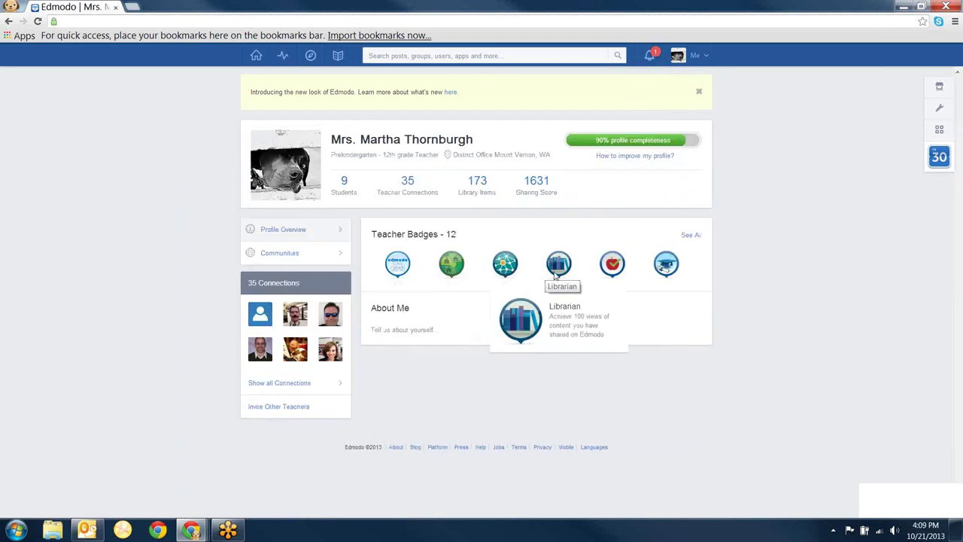
mouse_move(643, 269)
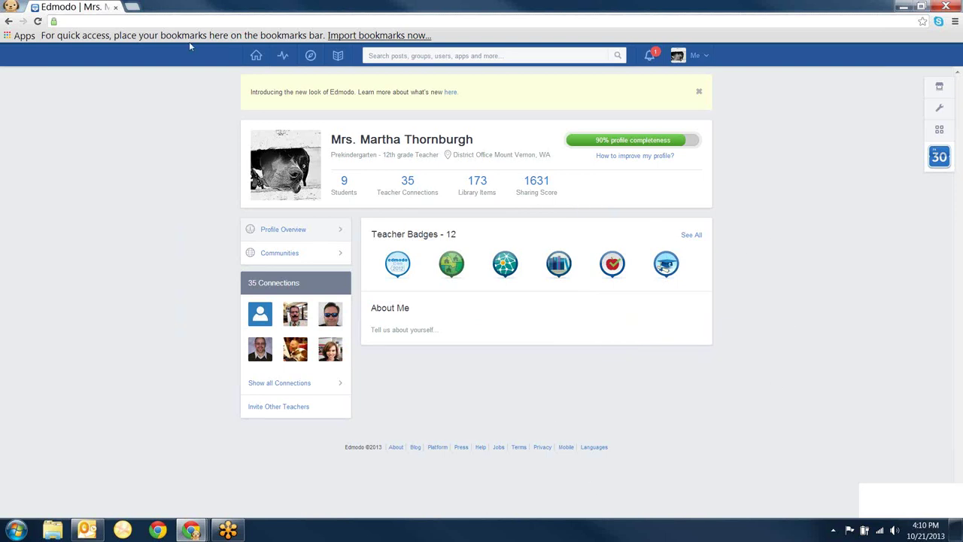
click(704, 57)
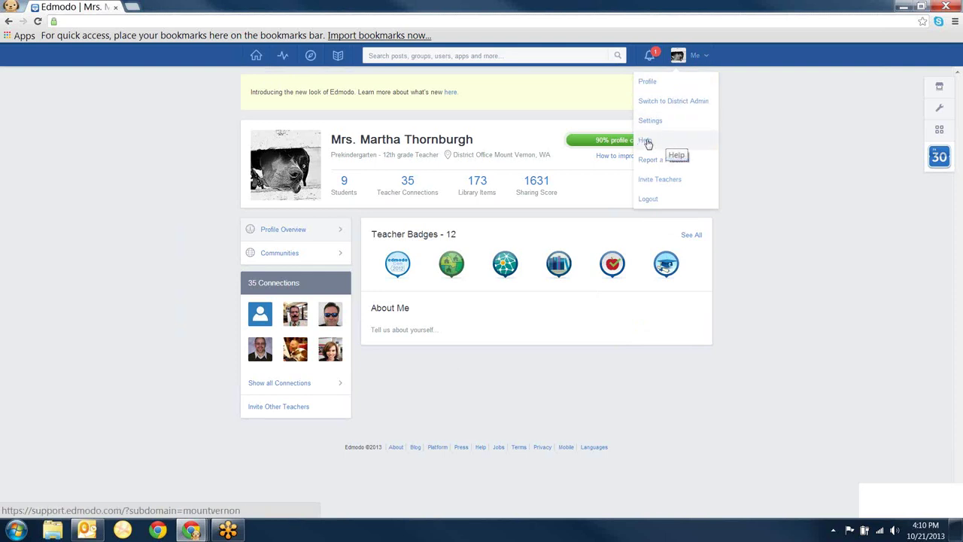
click(646, 143)
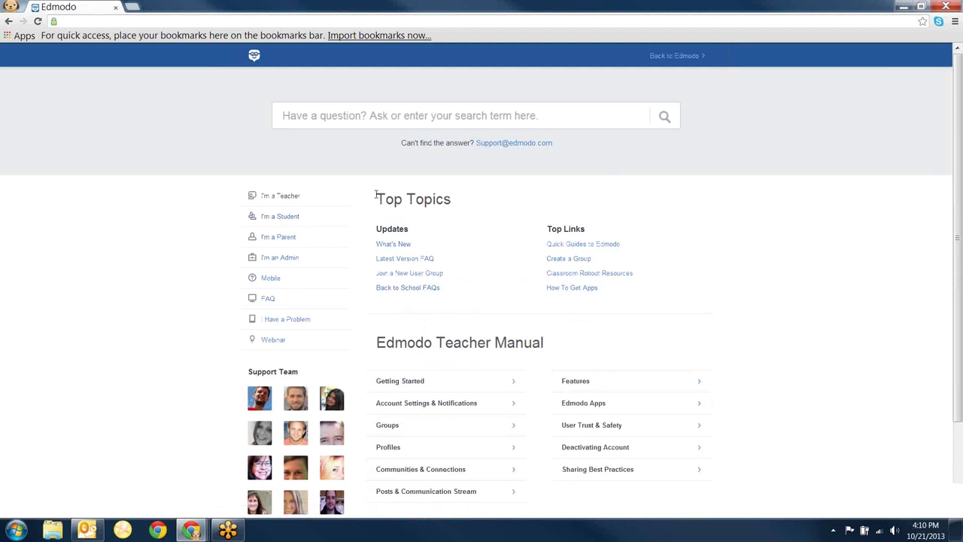
click(9, 22)
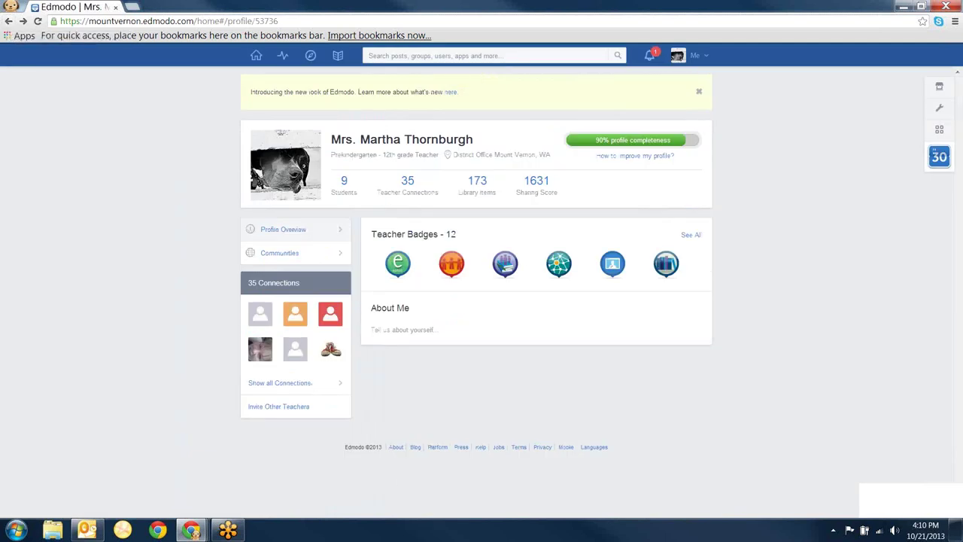
- From the Home feed, go to Communities and open the Support community's help questions
click(257, 57)
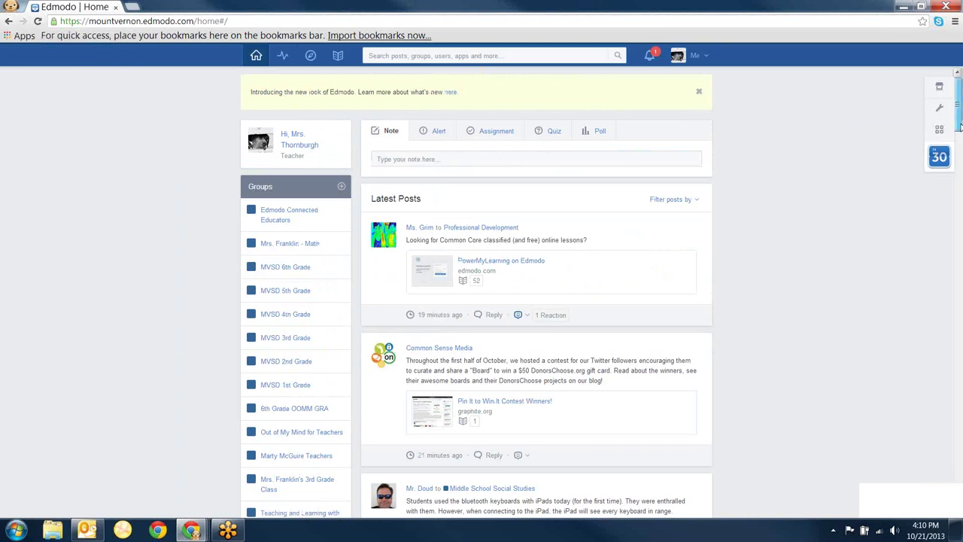
drag(958, 113, 959, 172)
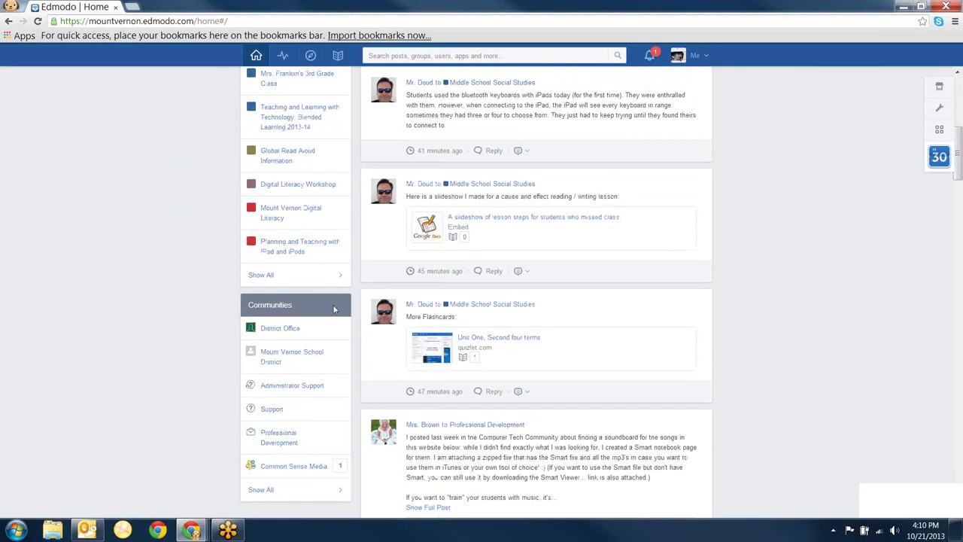
click(272, 412)
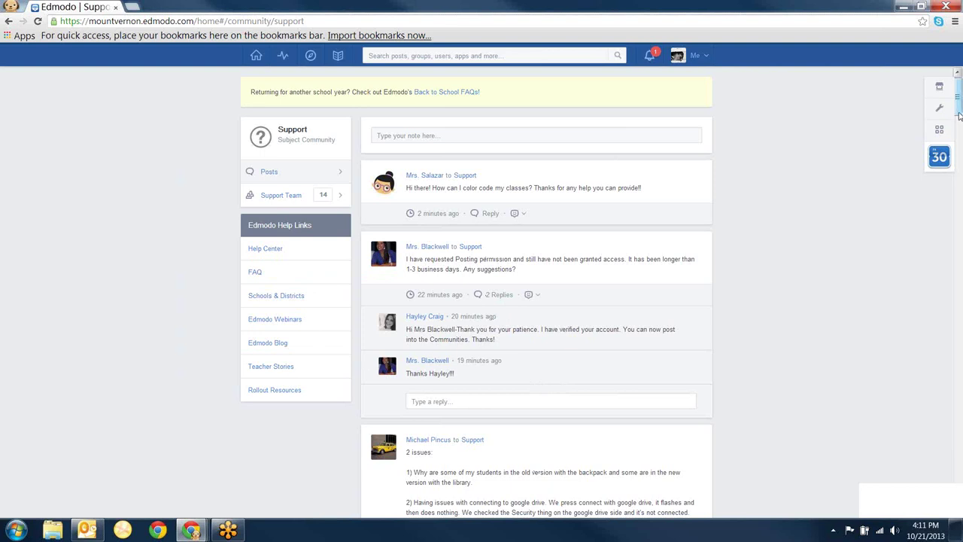
scroll(959, 128, down, 3)
scroll(960, 132, up, 3)
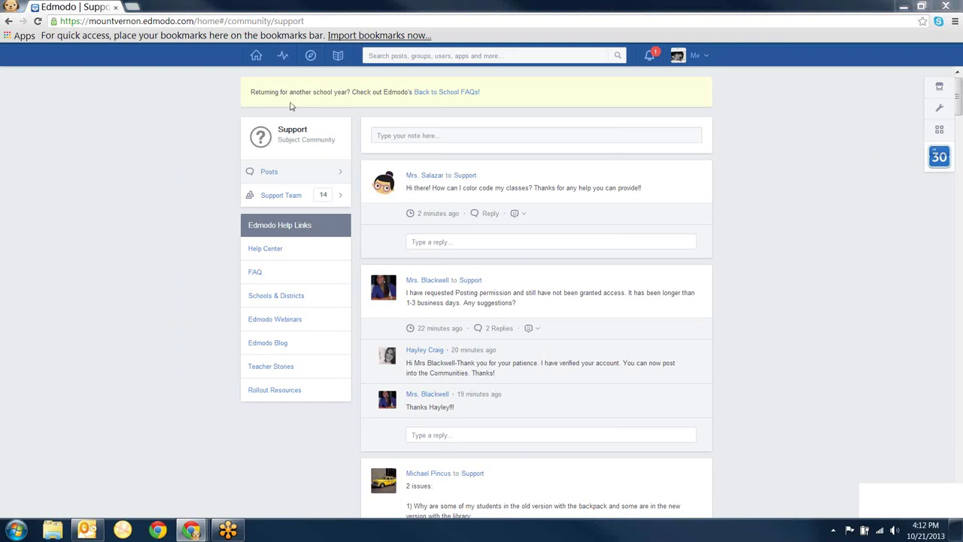
- Return to the Library Items grid, showing MVSDBlended Template and App-Tivities
click(339, 59)
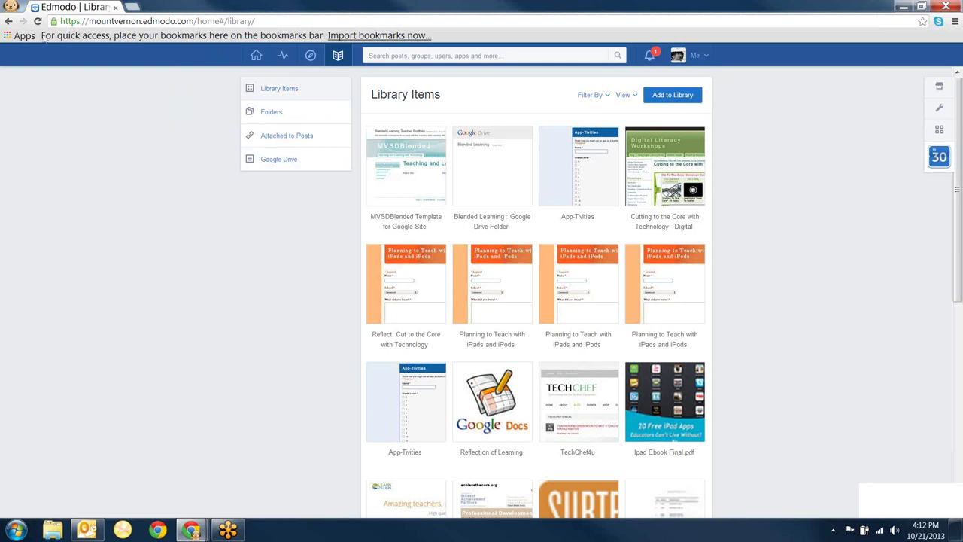
- Bring the 'Getting Connected with Edmodo' slideshow forward and advance to slide 10, Create Groups
click(191, 530)
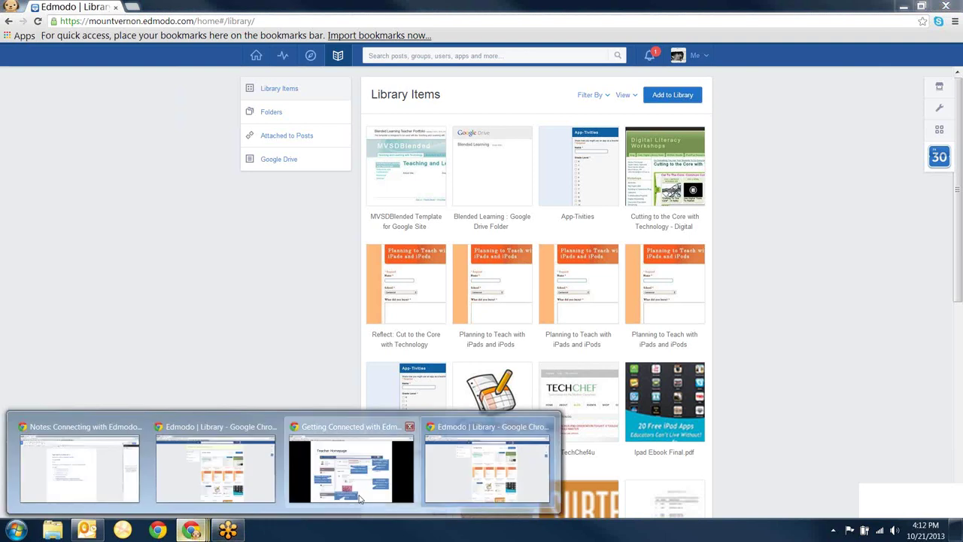
click(357, 499)
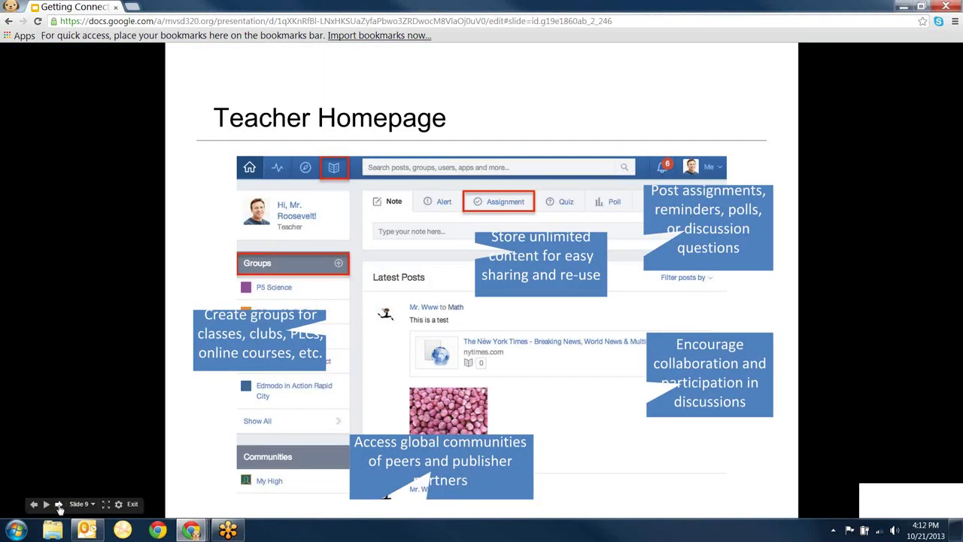
click(58, 504)
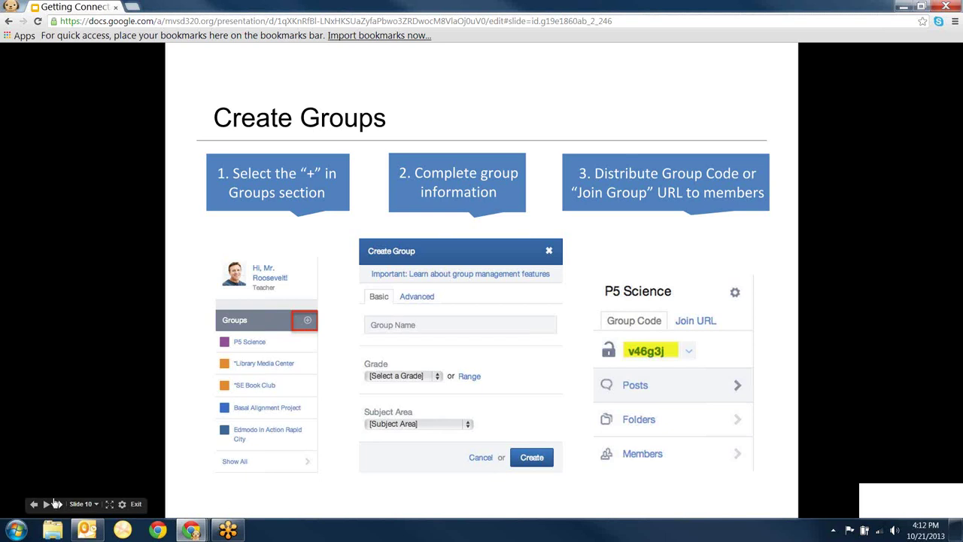
- Advance the slideshow to slide 11, 'Student Sign-Up'
click(58, 505)
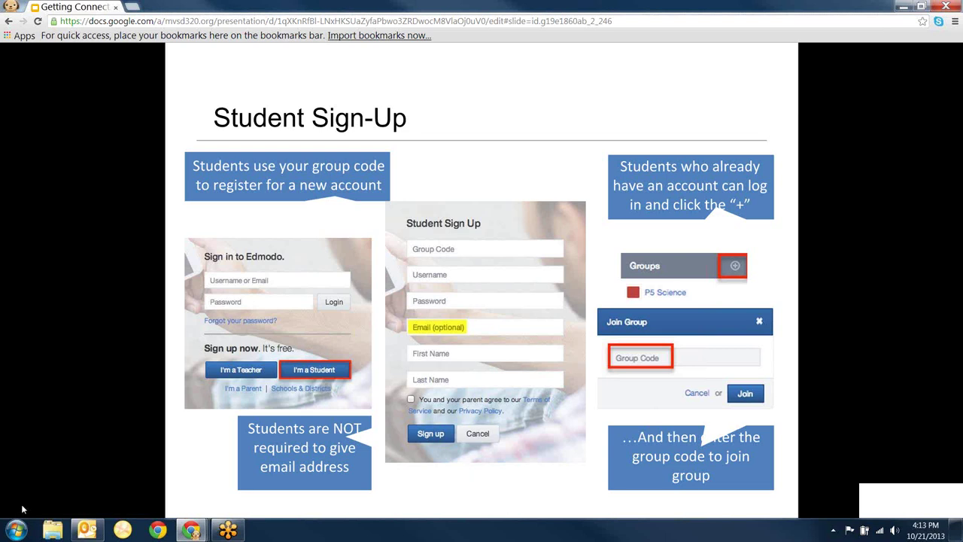
mouse_move(19, 507)
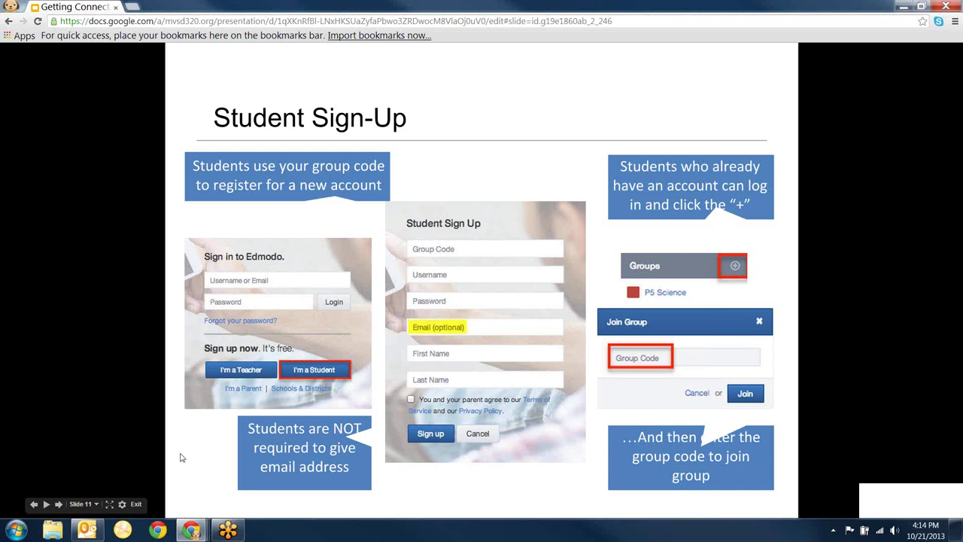
- Advance the slideshow to slide 12, 'Student Profile'
click(59, 504)
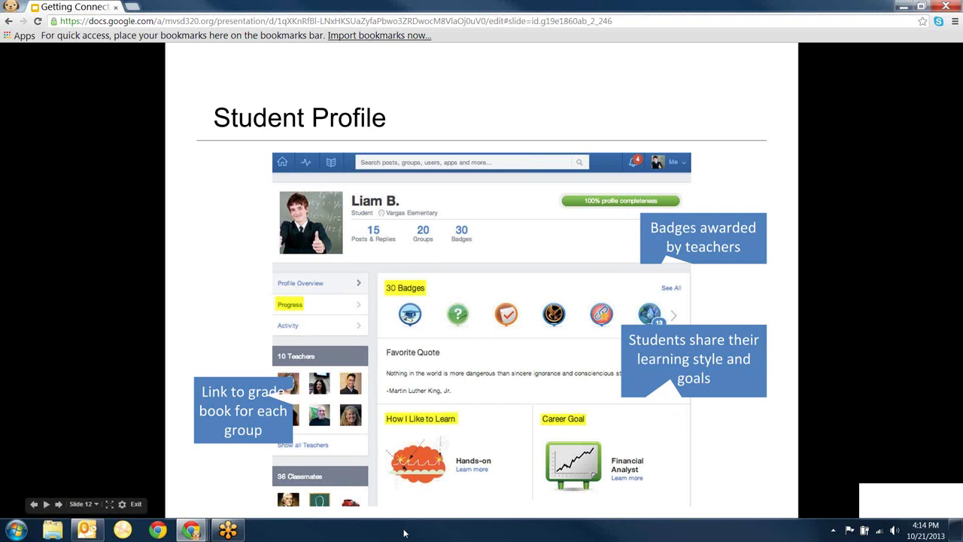
mouse_move(194, 532)
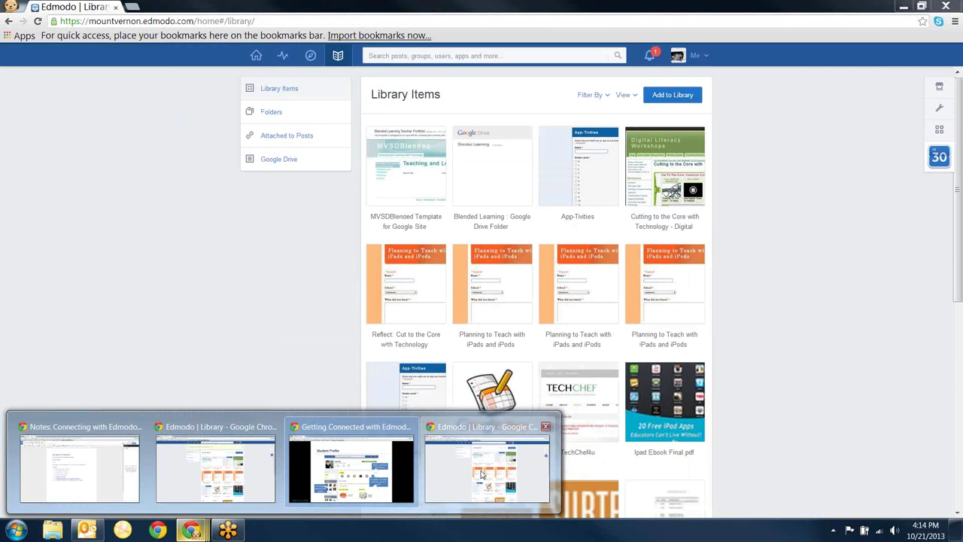
- Switch to Edmodo and sign in with the student account's username and password
click(483, 474)
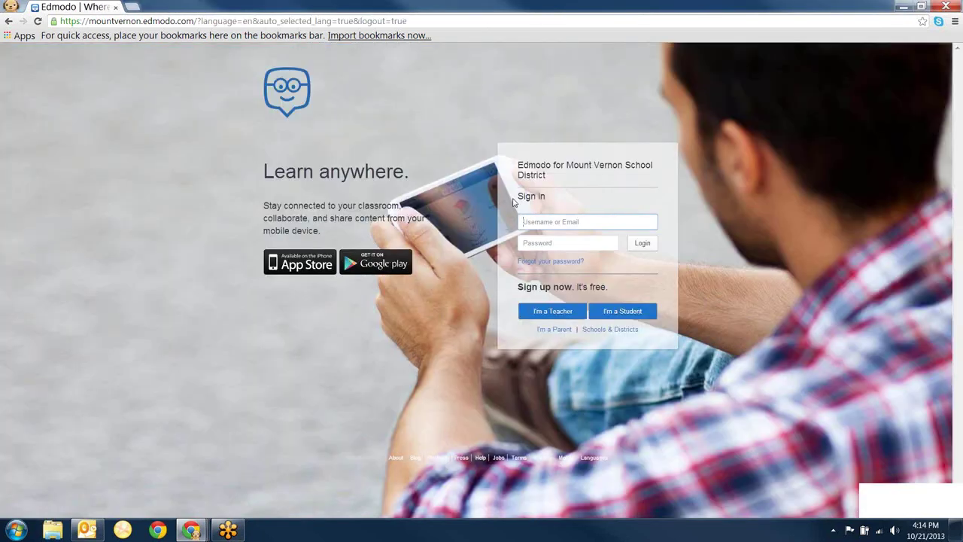
click(547, 242)
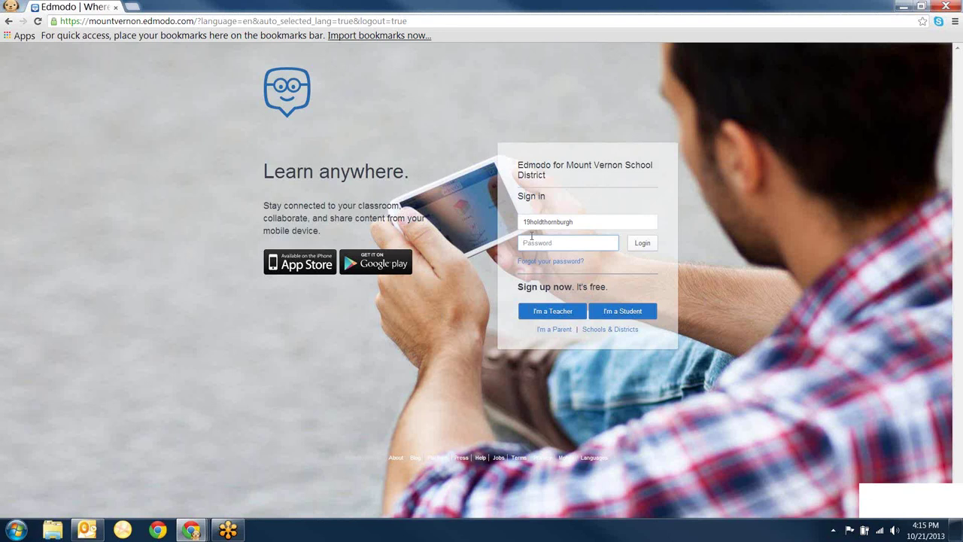
text(••)
click(642, 247)
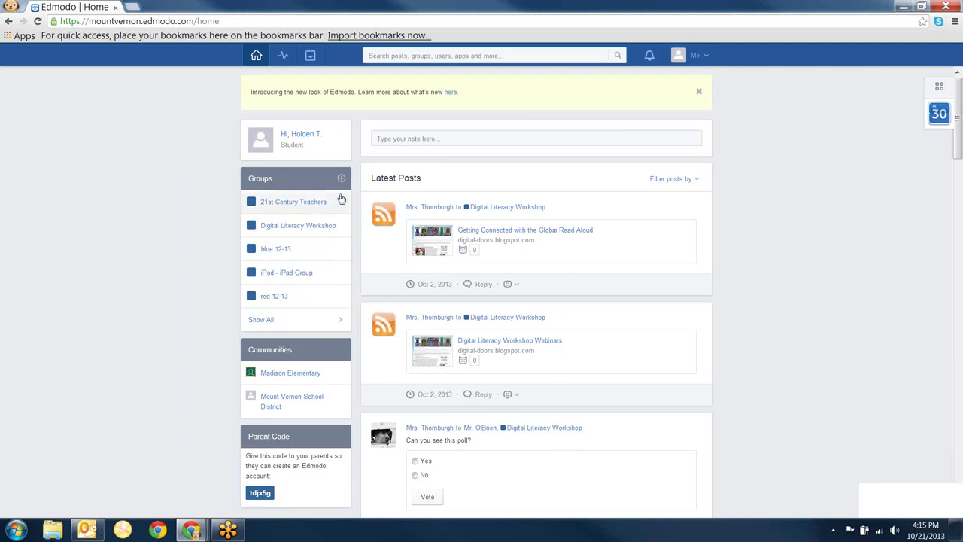
- Open the Digital Literacy Workshop group and view its Members, Posts and Folders pages
click(299, 228)
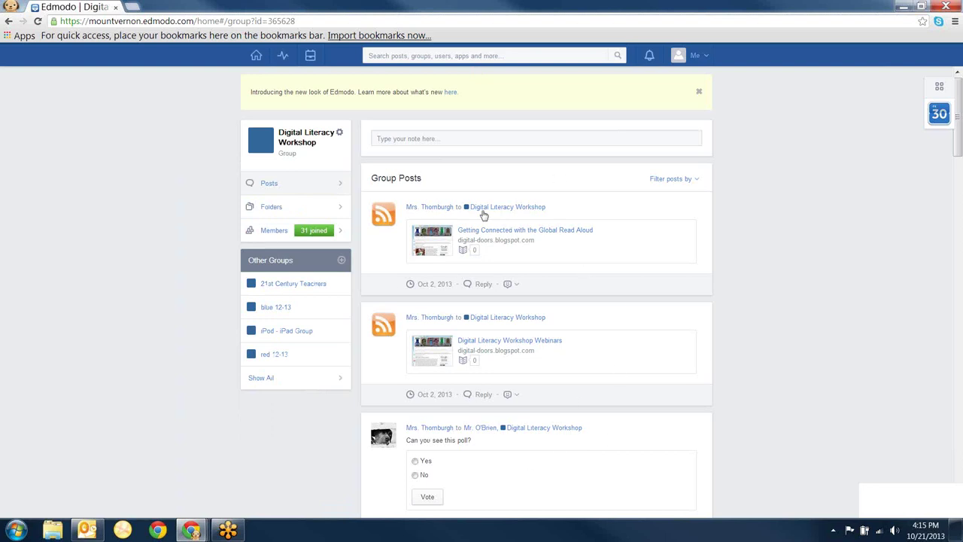
click(327, 235)
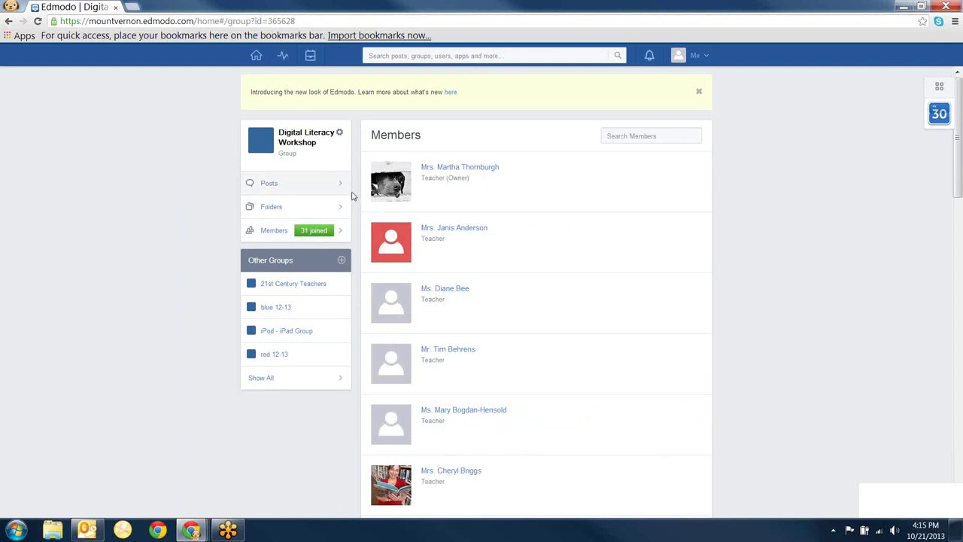
click(313, 189)
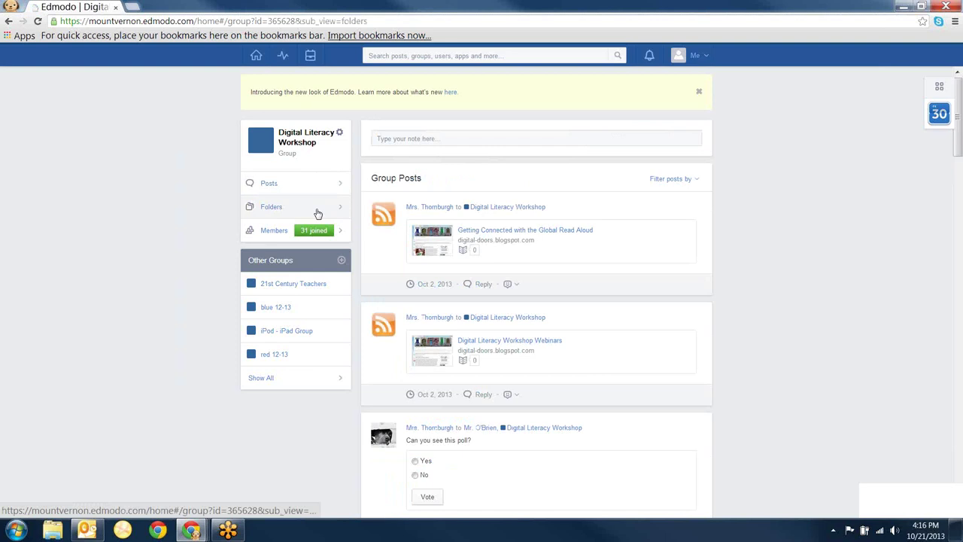
click(318, 214)
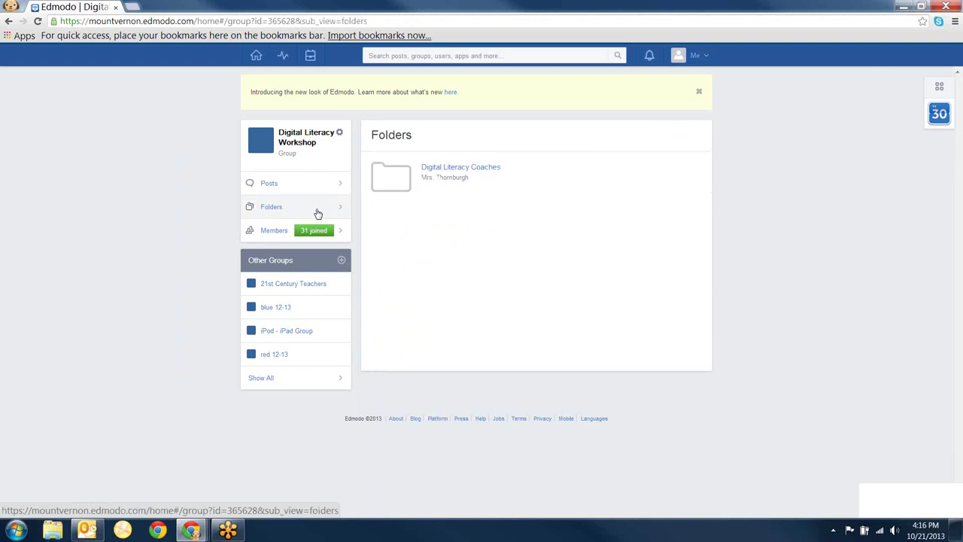
click(273, 208)
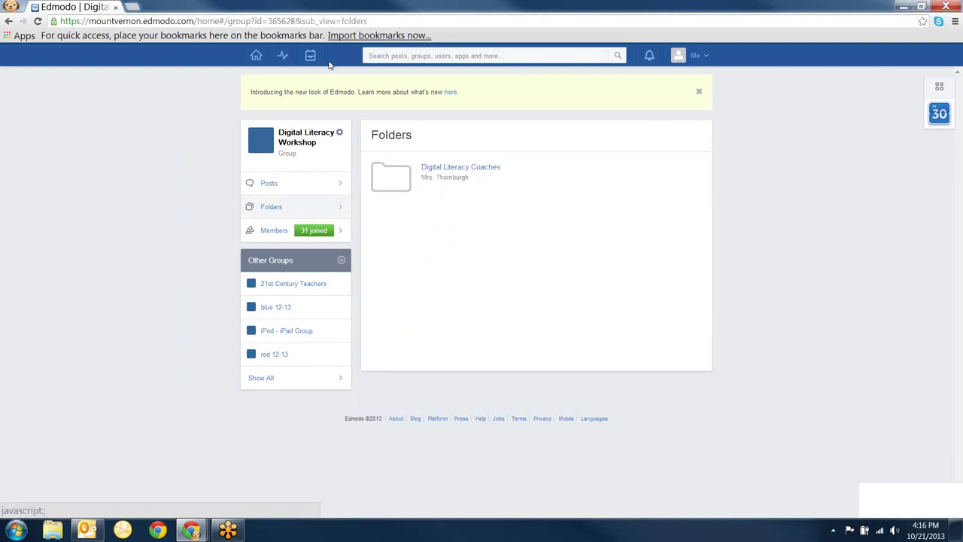
click(284, 59)
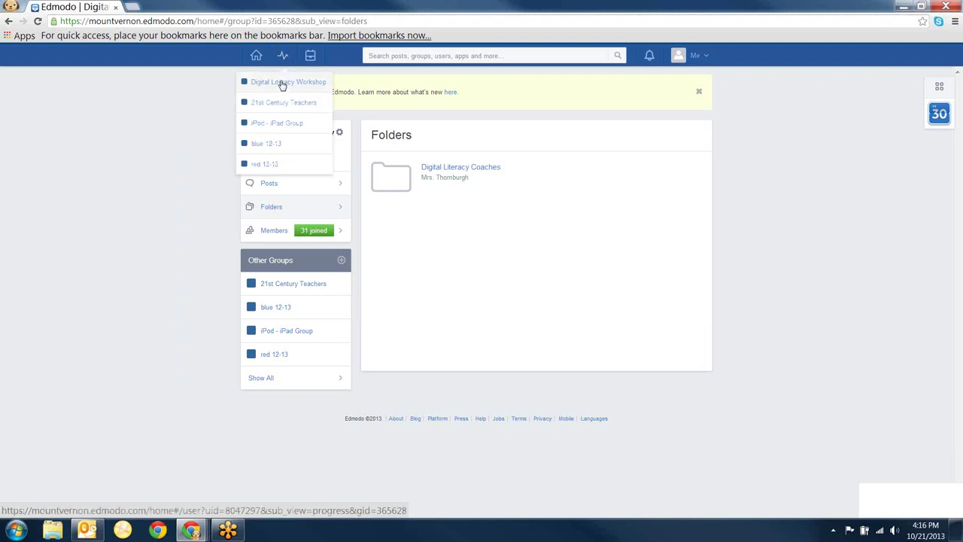
- Check Digital Literacy Workshop progress, then view the three Backpack items
click(280, 85)
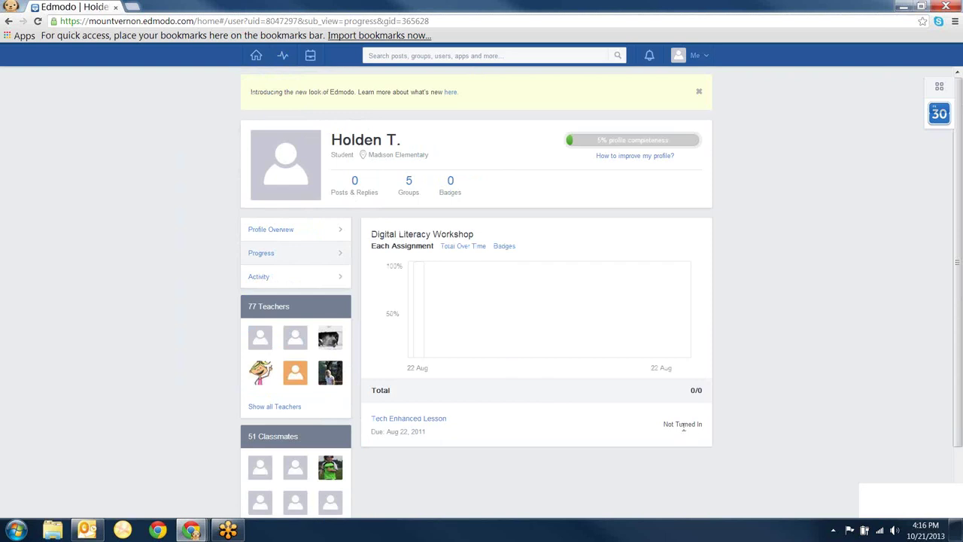
click(311, 57)
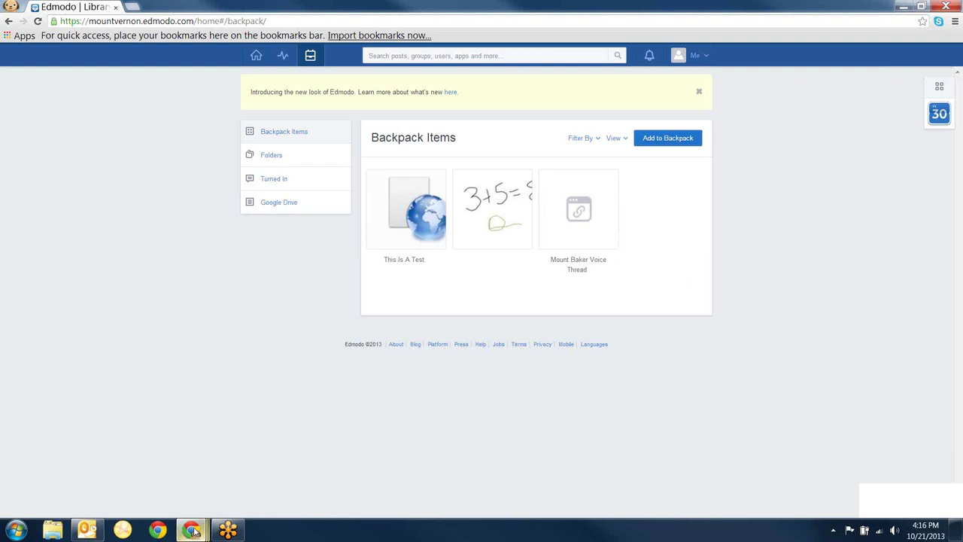
- Return to the slideshow and step via Student Homepage and Parent Sign-Up to slide 15
mouse_move(192, 531)
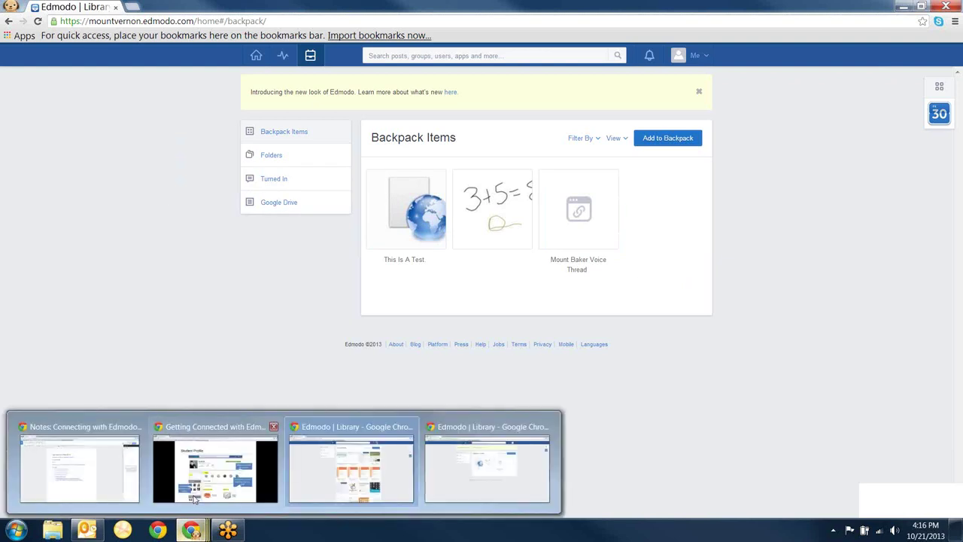
click(194, 495)
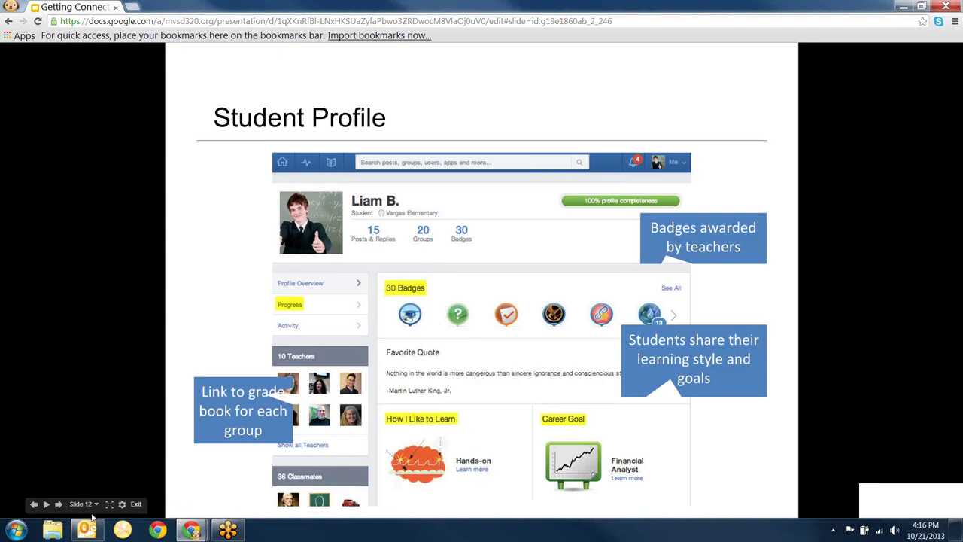
click(58, 504)
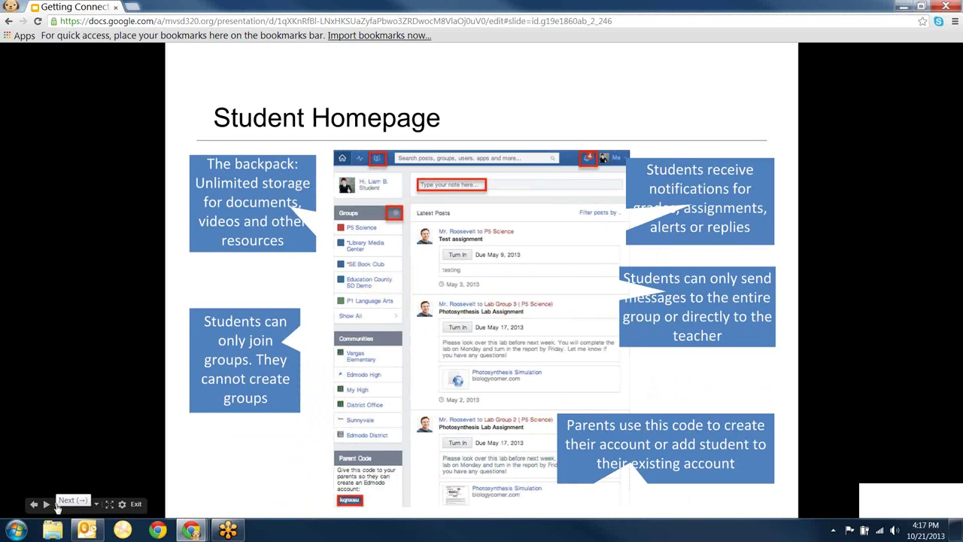
click(58, 505)
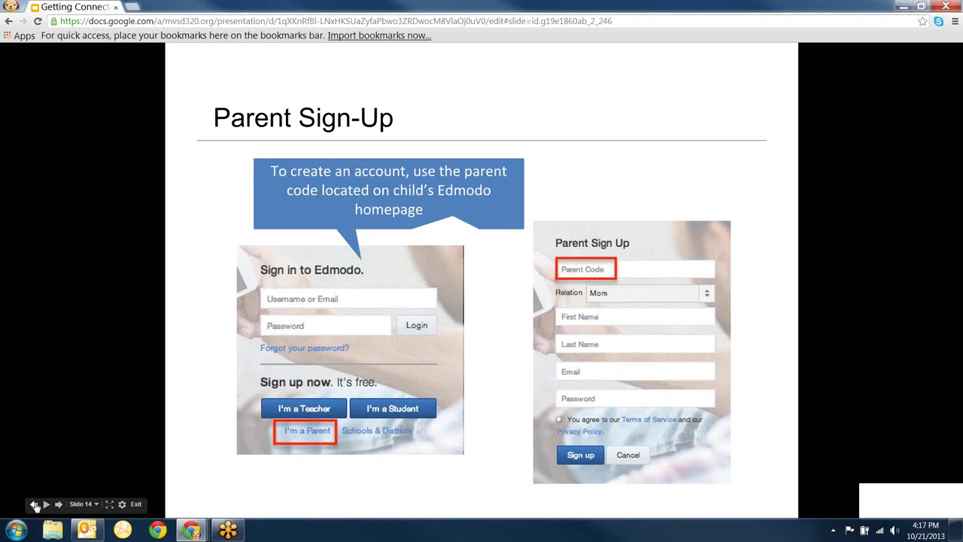
click(34, 505)
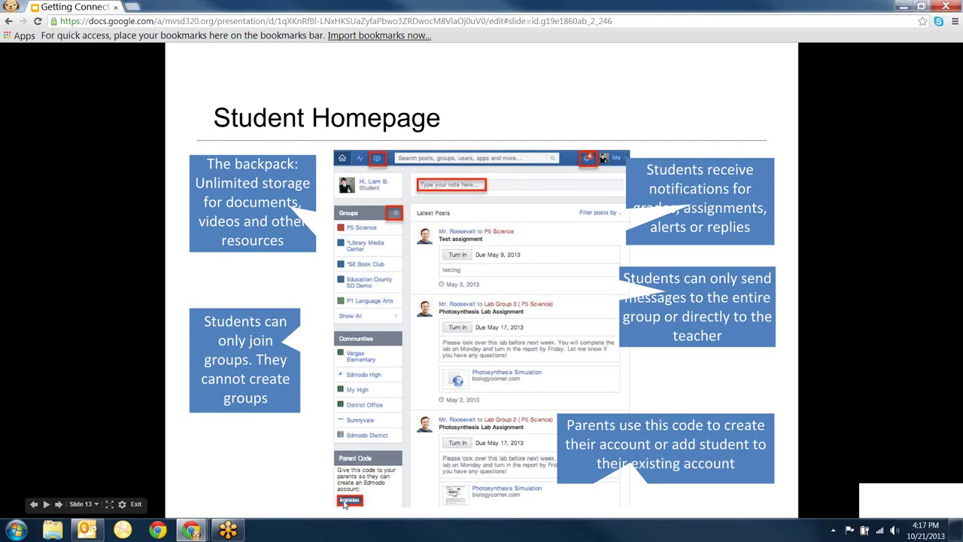
click(59, 505)
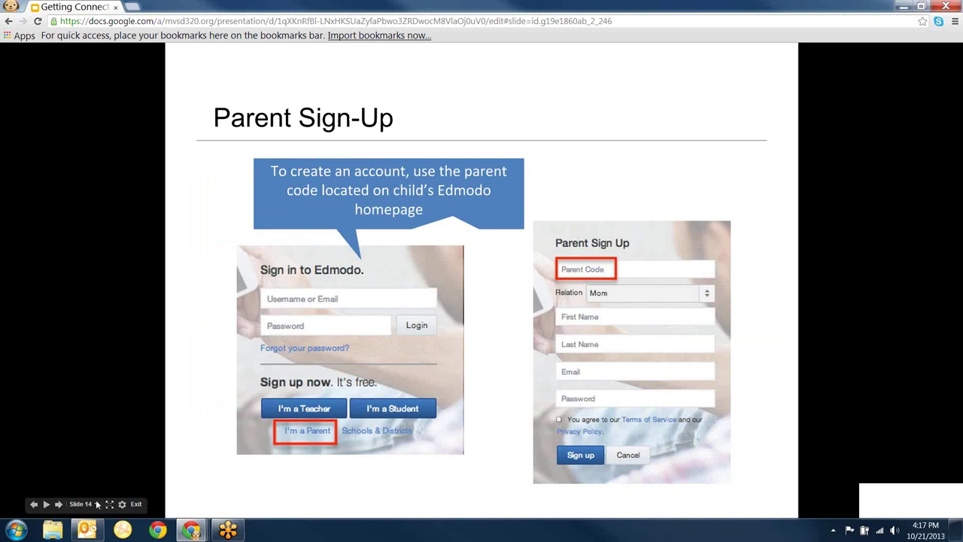
click(58, 505)
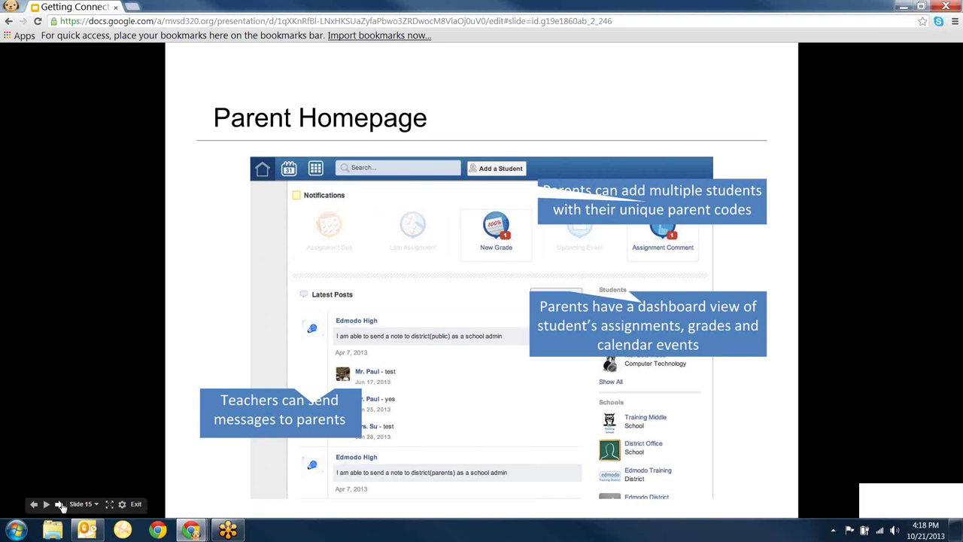
- Advance through the Creating Small Groups, Using Small Groups, Manage Group Members and Post a Message slides
click(60, 505)
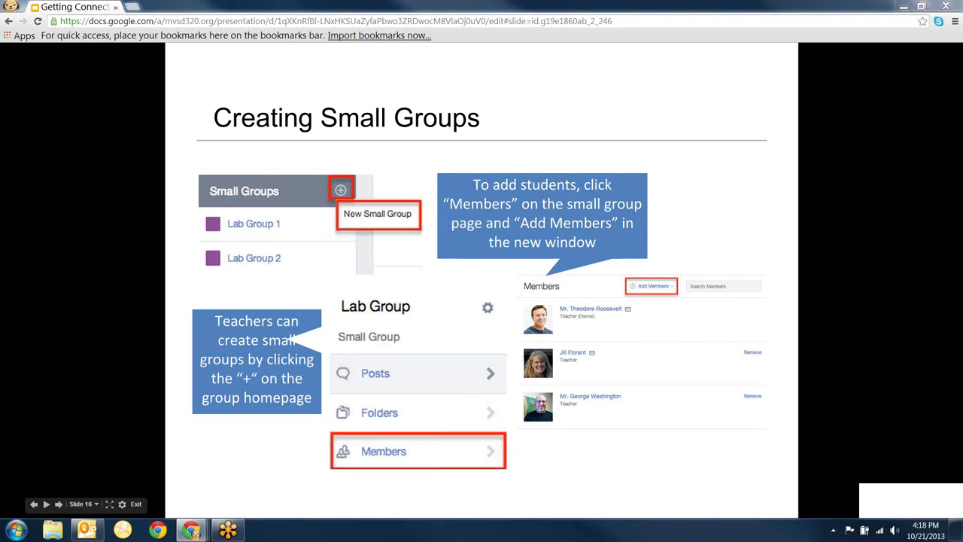
mouse_move(61, 511)
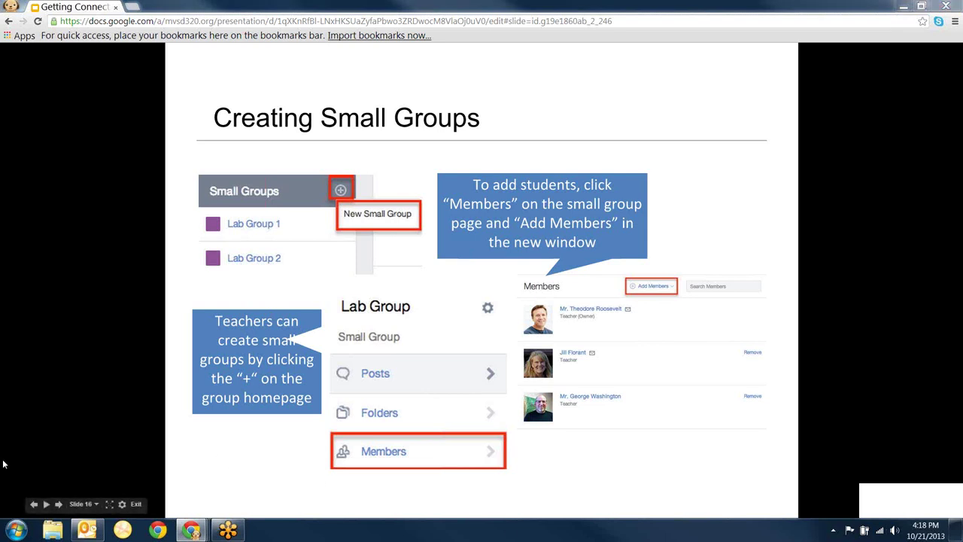
click(60, 504)
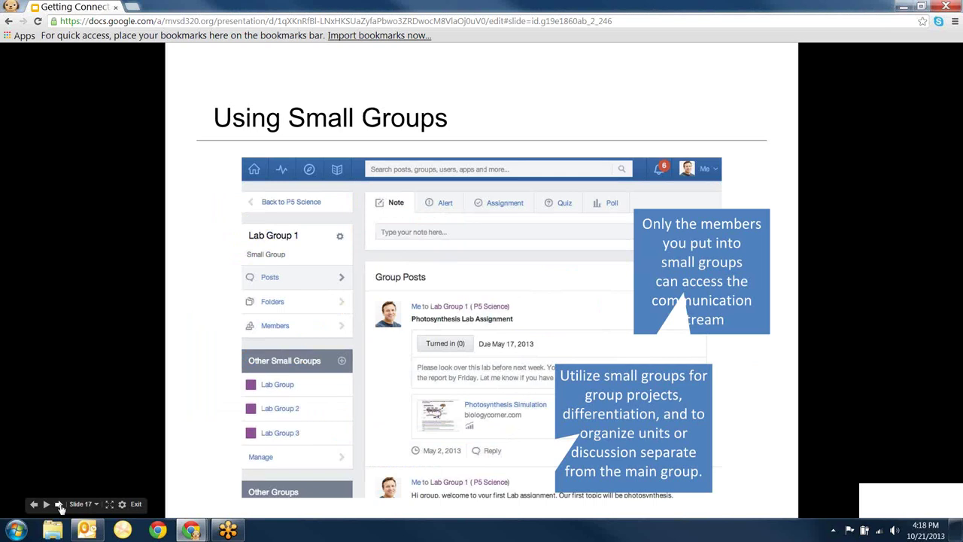
click(60, 505)
click(61, 505)
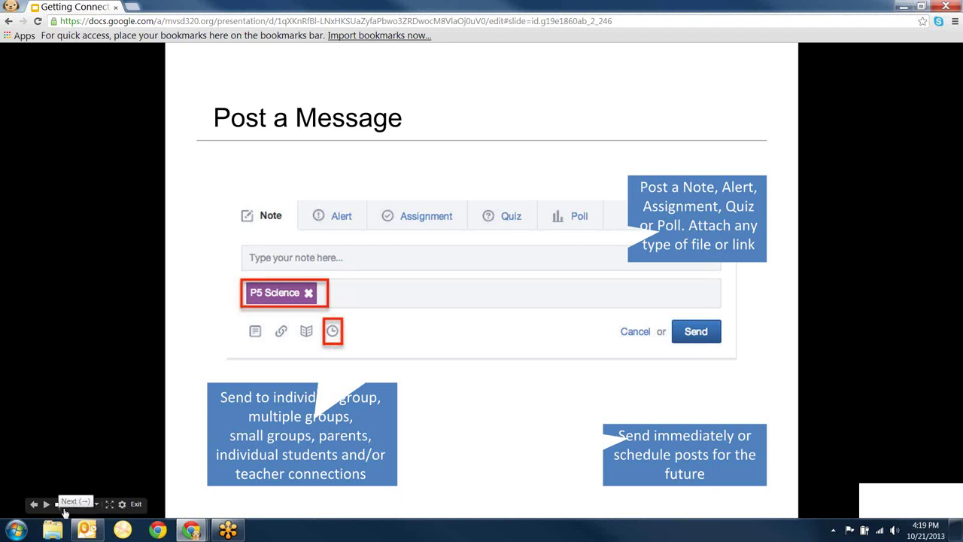
- Advance through the Polls, Assignments, Quizzes, Grading, Progress, Badges and Insights slides
click(64, 510)
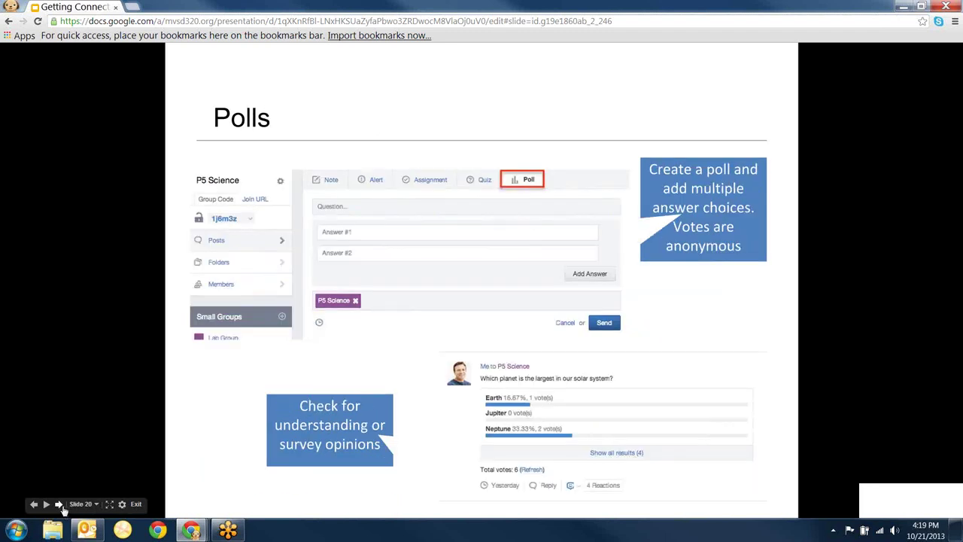
click(60, 505)
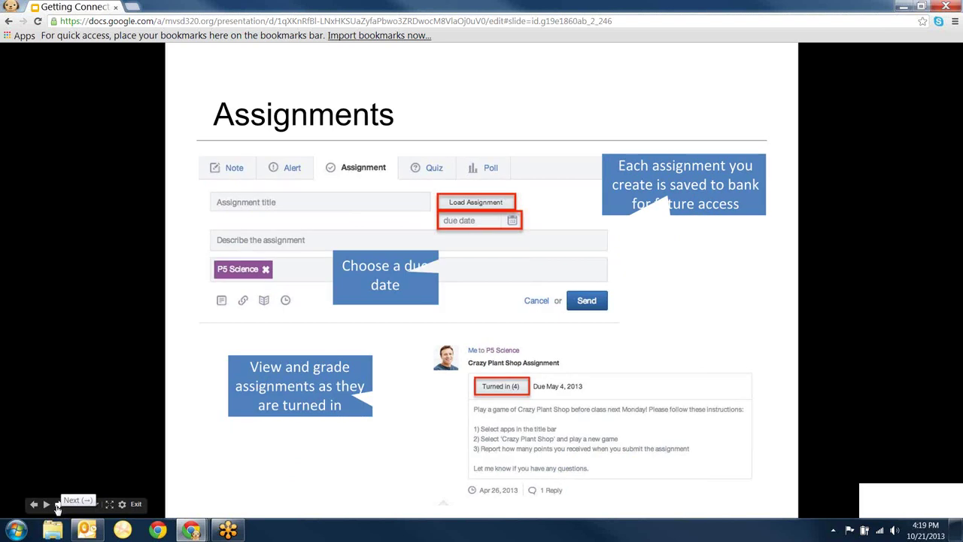
click(58, 505)
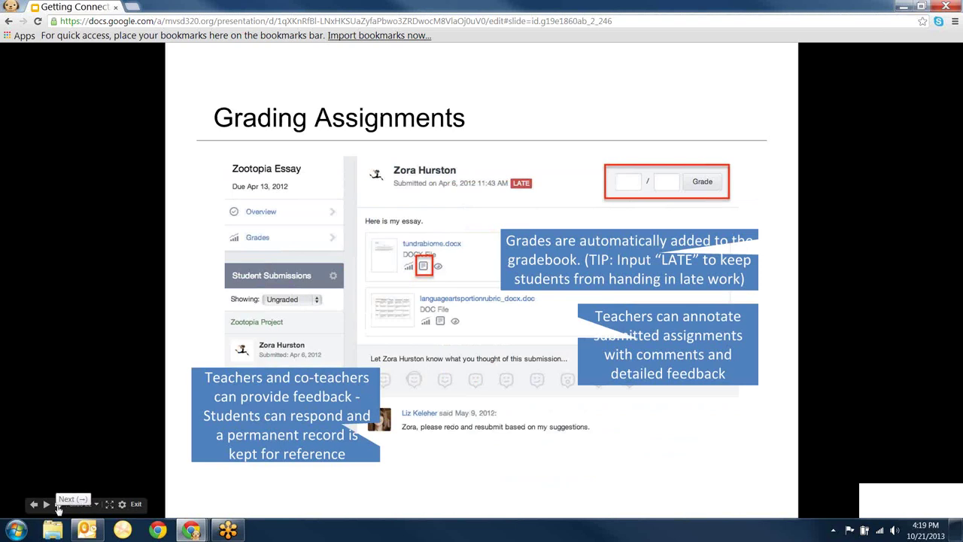
click(59, 506)
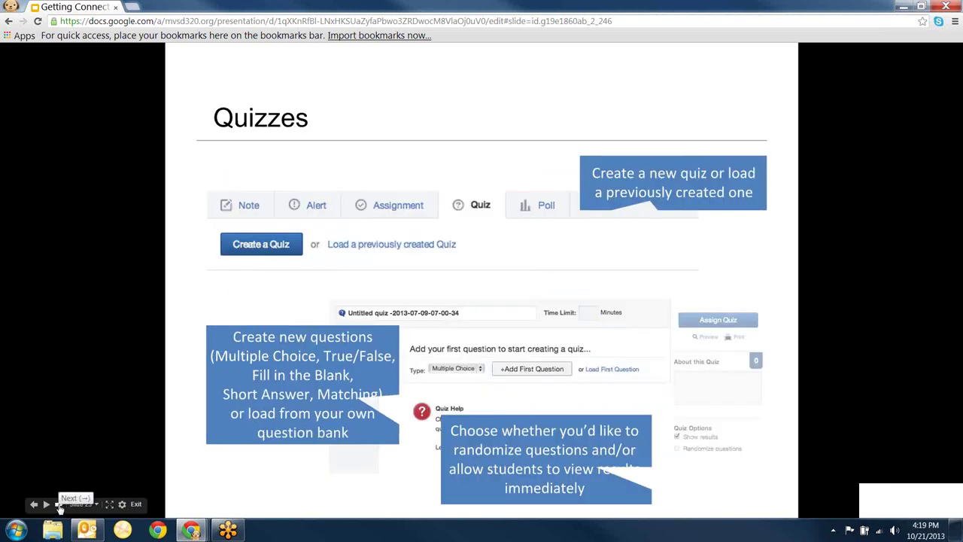
click(59, 507)
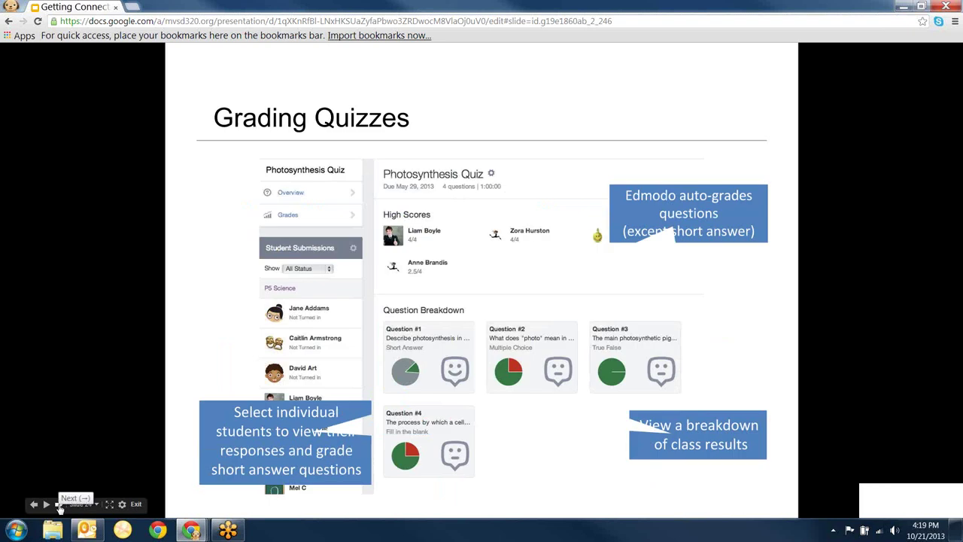
click(59, 507)
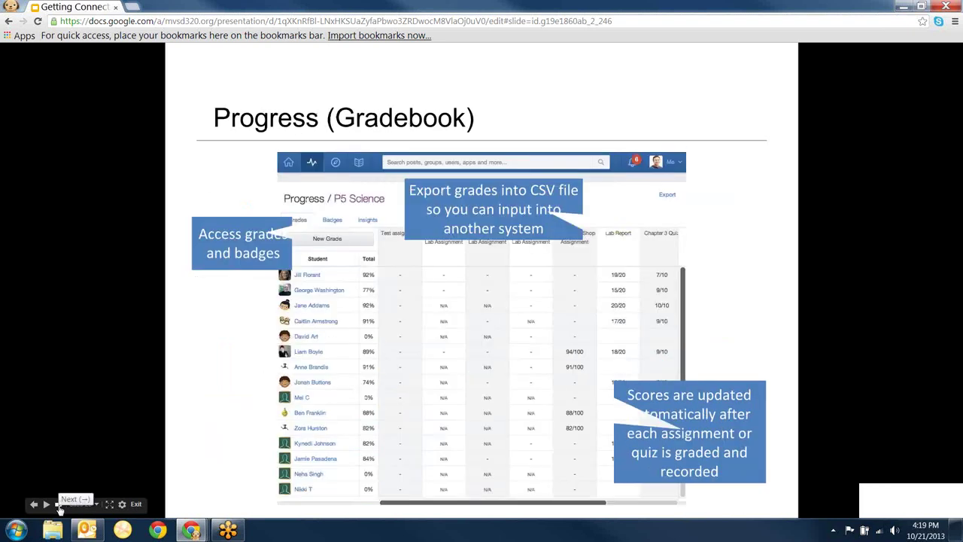
click(58, 506)
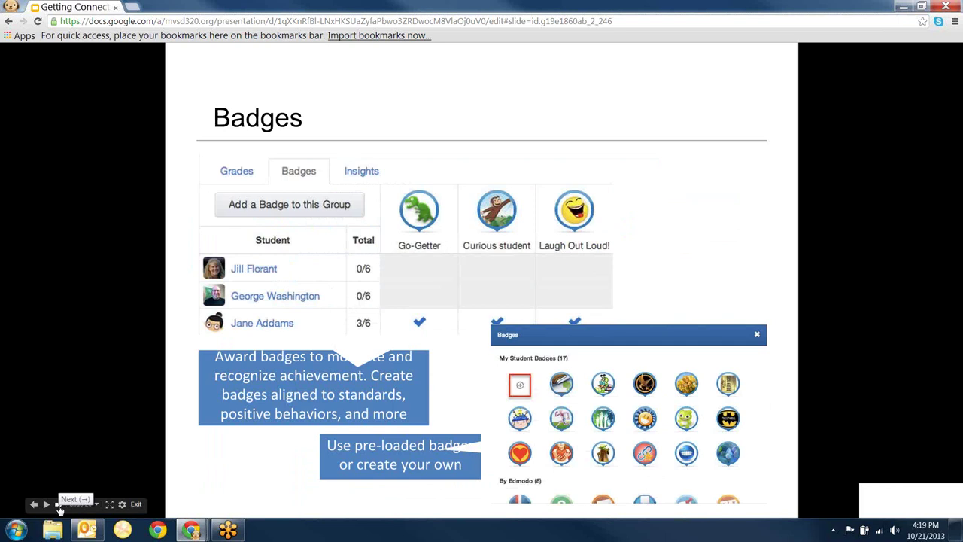
click(58, 506)
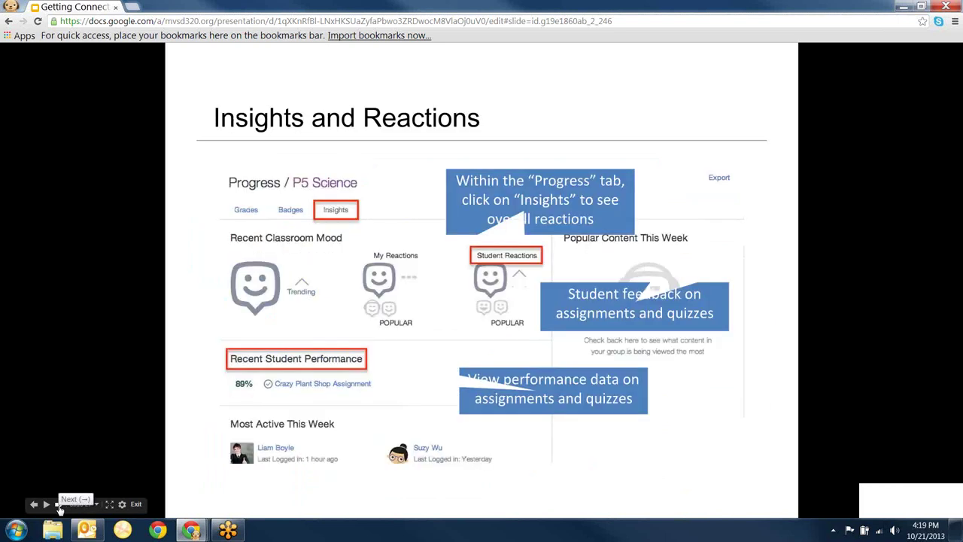
- Continue from Planner through Library, Communities, Apps and Get Started to slide 36, Reflect on Your Learning
click(59, 507)
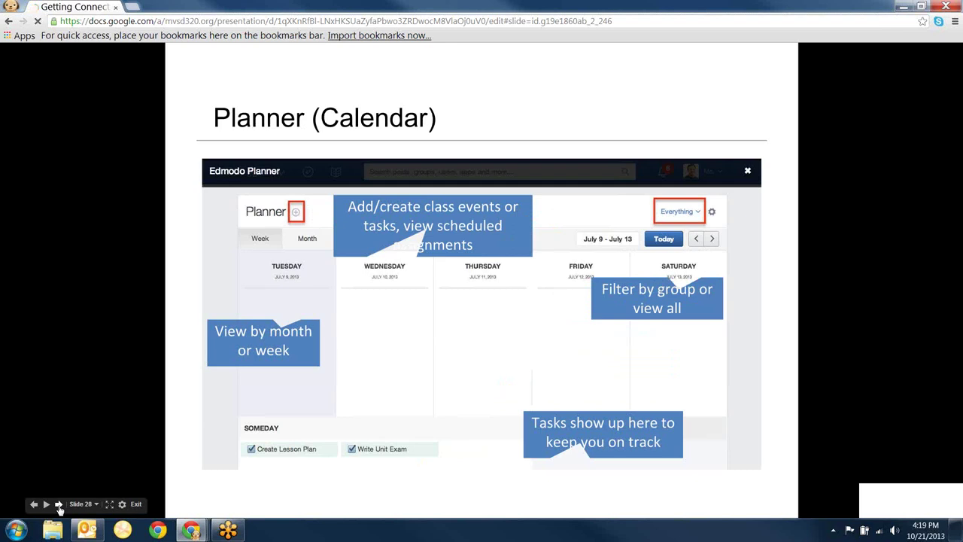
click(58, 506)
click(58, 507)
click(58, 506)
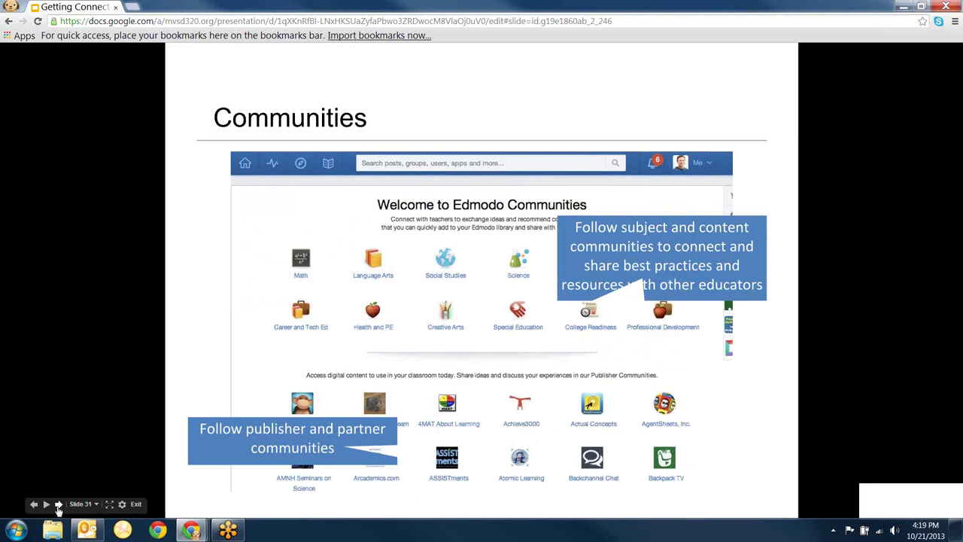
click(58, 506)
click(58, 507)
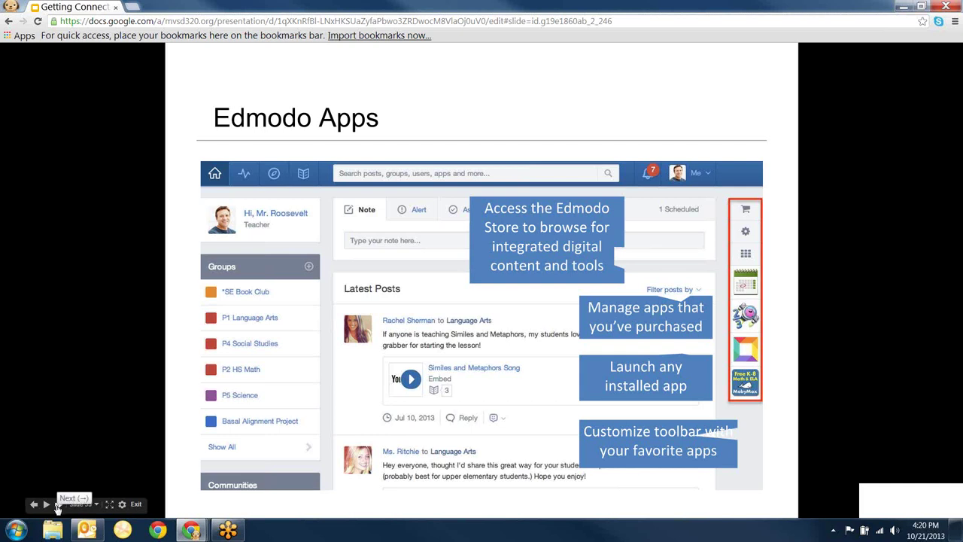
click(57, 505)
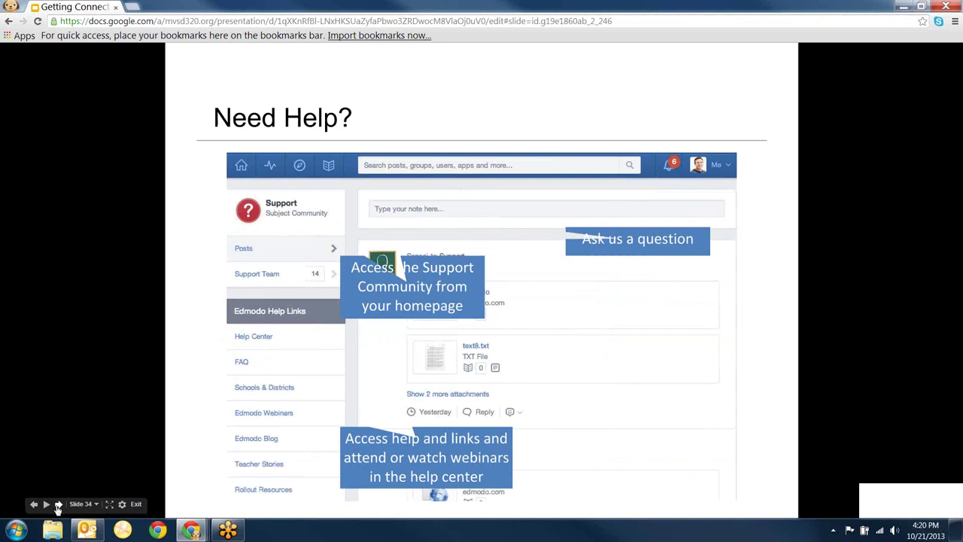
click(57, 506)
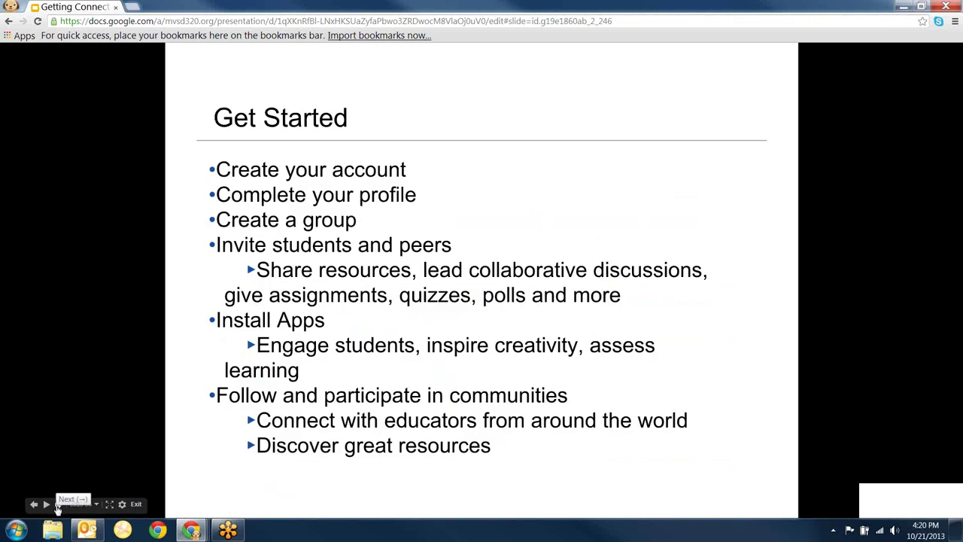
click(57, 506)
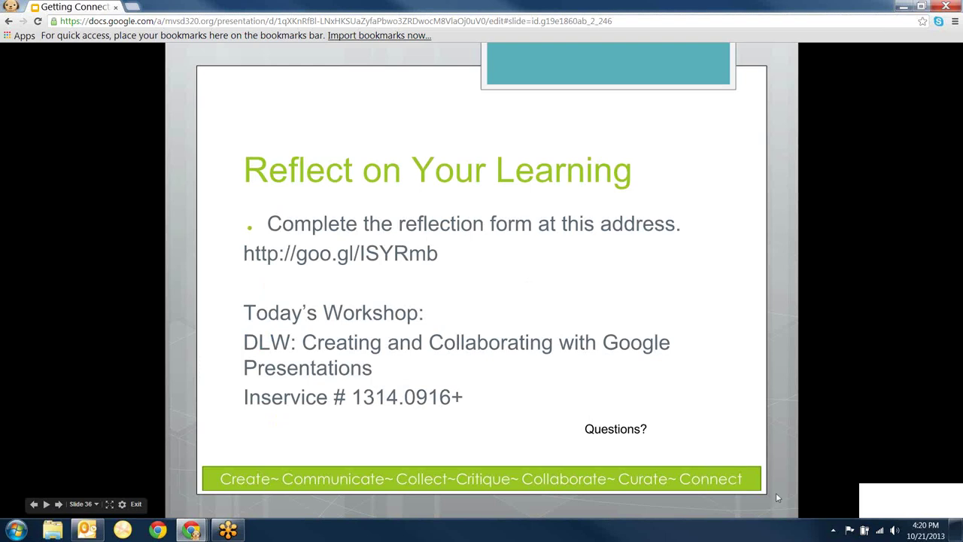
- Exit the full-screen slideshow and bring up the MountVernon Edmodo com login info document
click(193, 531)
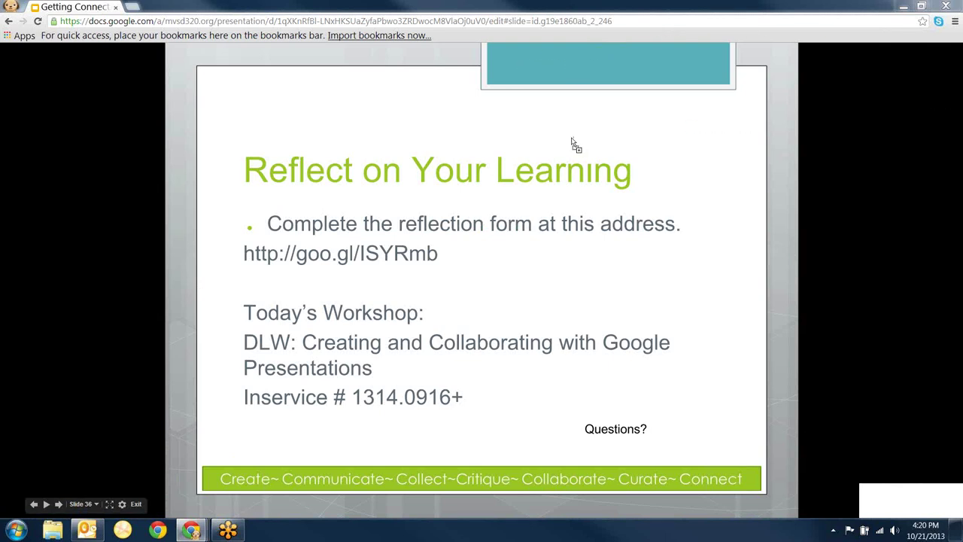
key(Escape)
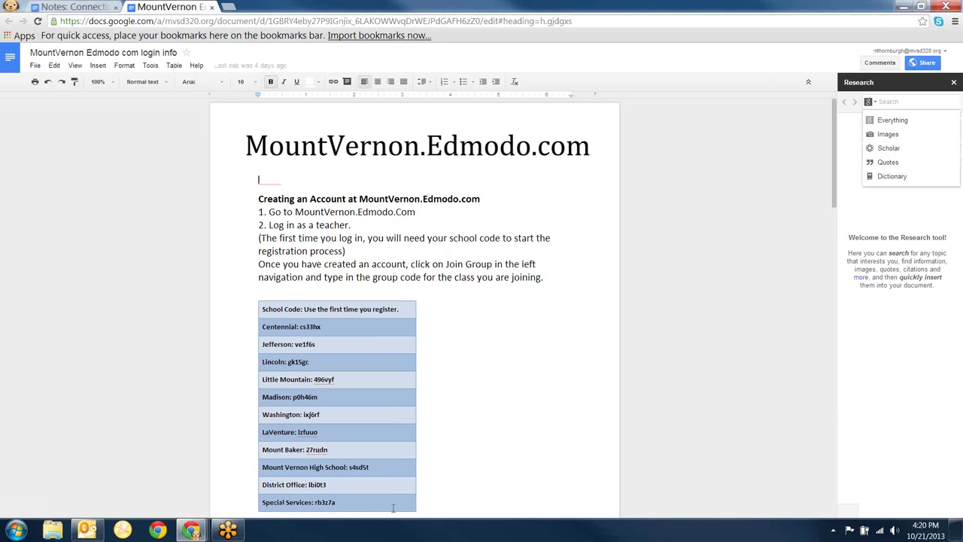
- Review the login info document's school and group codes, then switch to the Notes: Connecting with Edmodo 10-21-13 document
drag(835, 188, 802, 280)
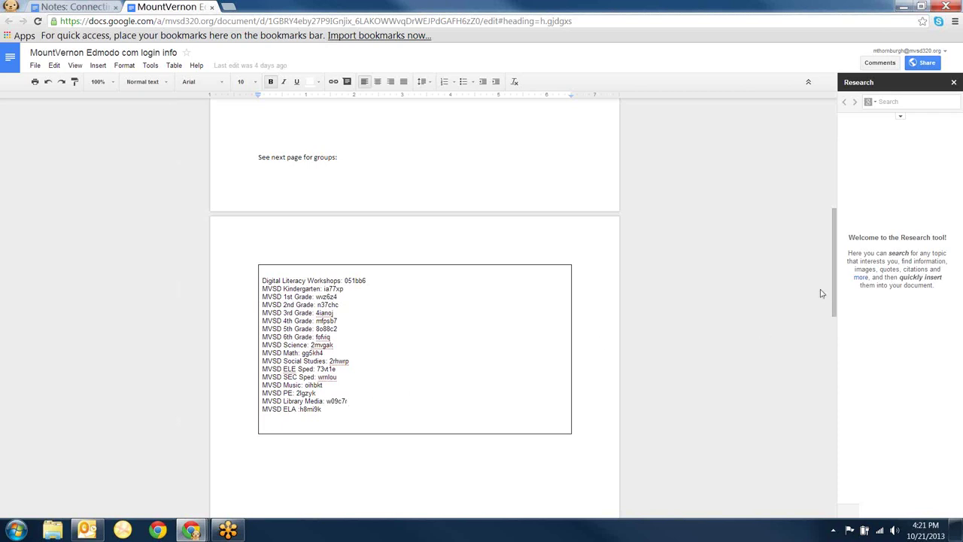
drag(833, 279, 820, 146)
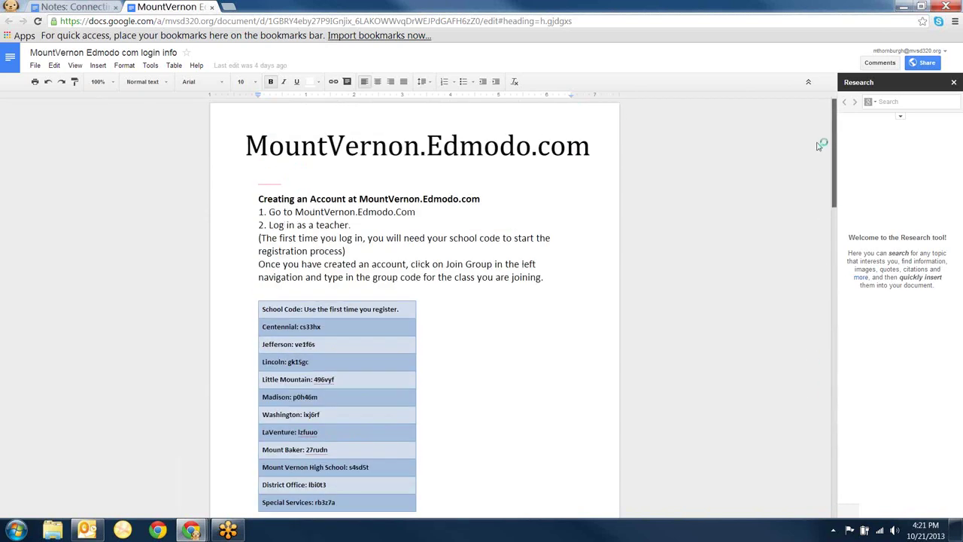
click(90, 7)
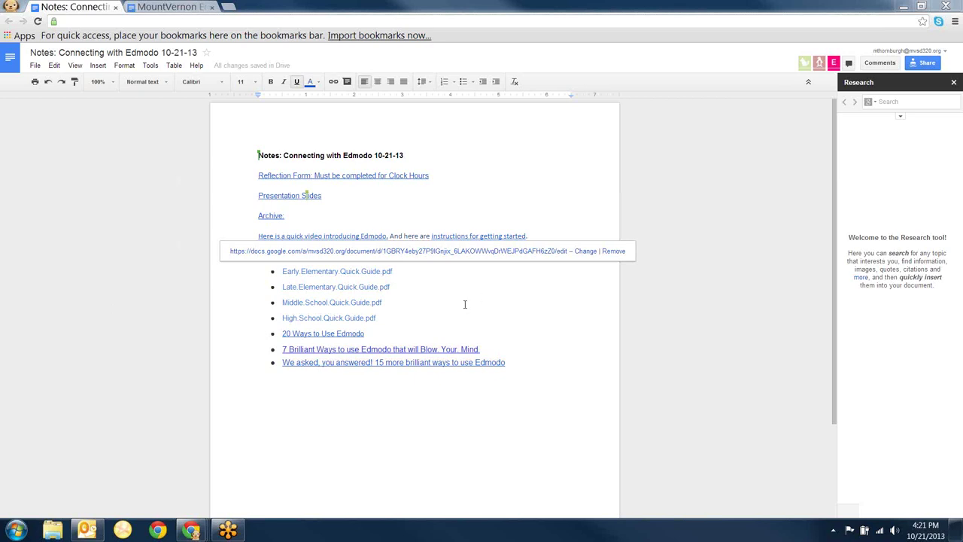
click(384, 209)
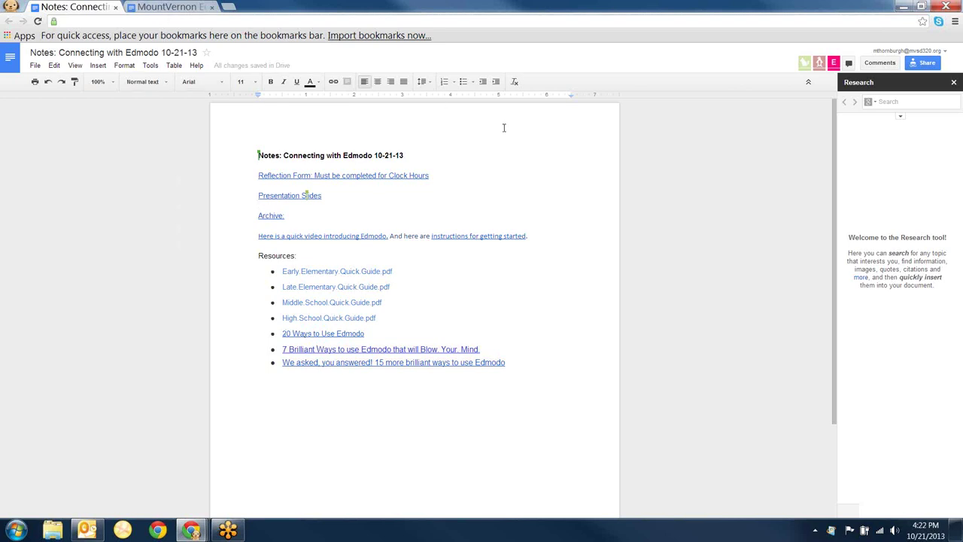
- Bring the Edmodo Library window forward and close its four tabs, including the notes and login-info documents
mouse_move(191, 531)
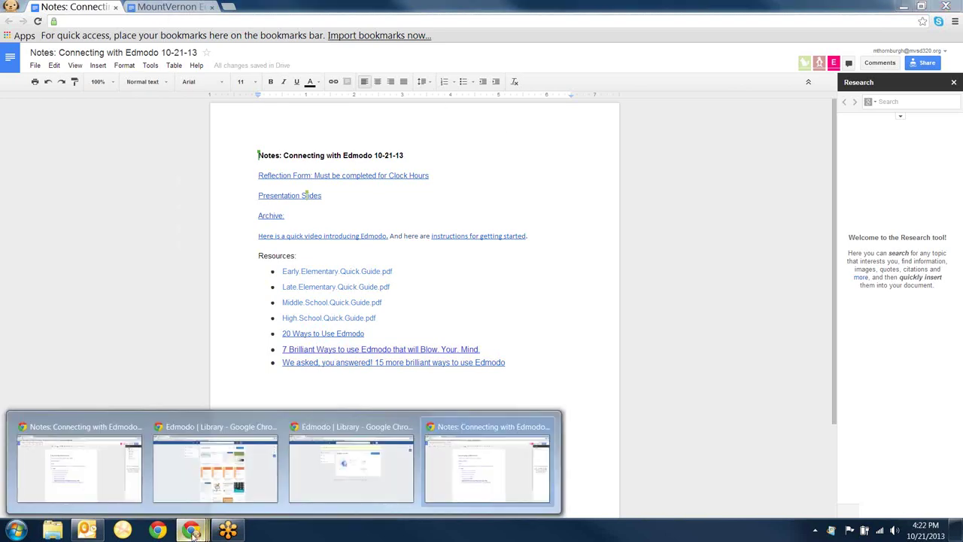
mouse_move(196, 492)
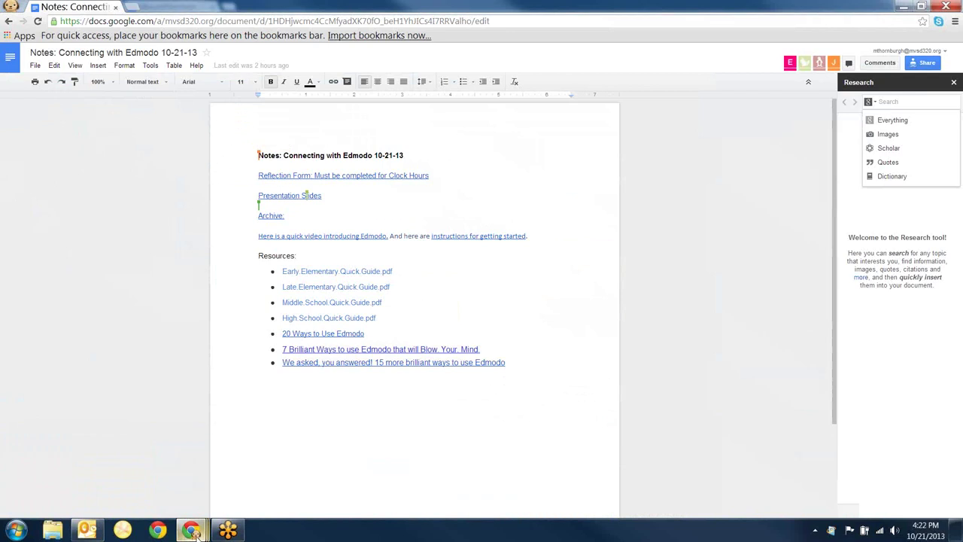
click(216, 468)
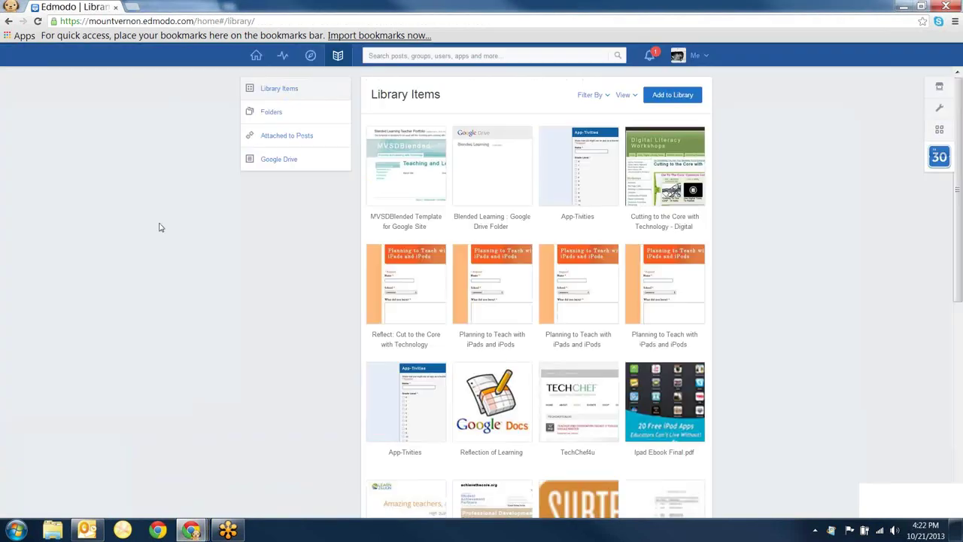
click(117, 8)
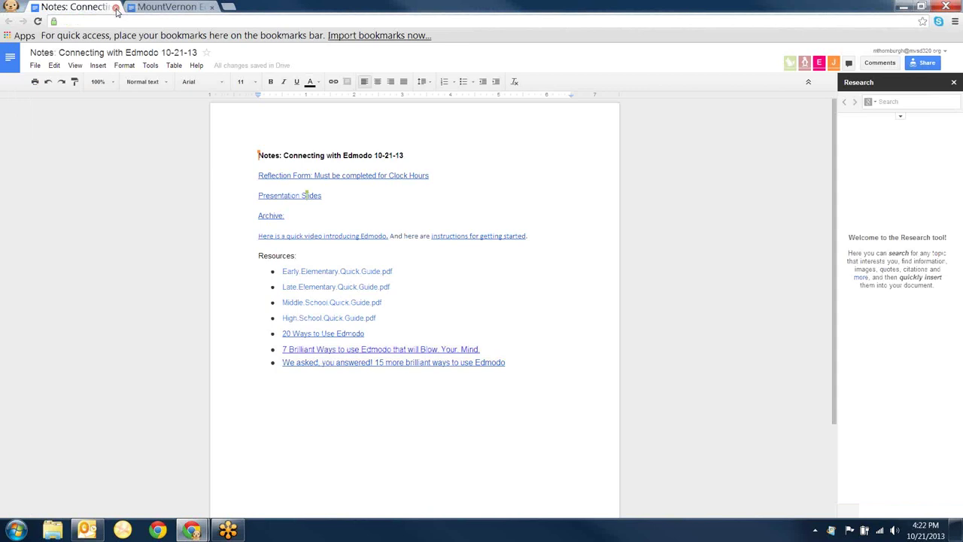
click(116, 7)
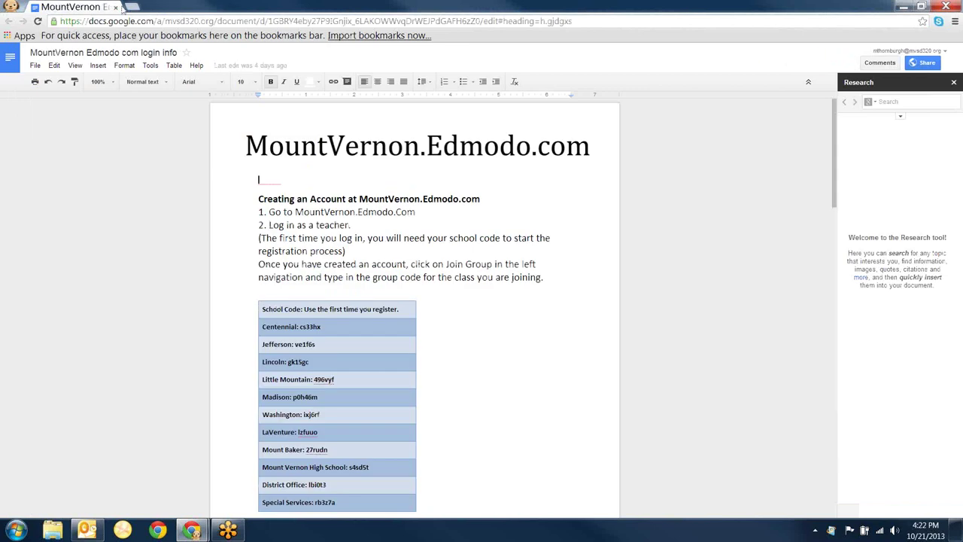
click(117, 7)
click(116, 8)
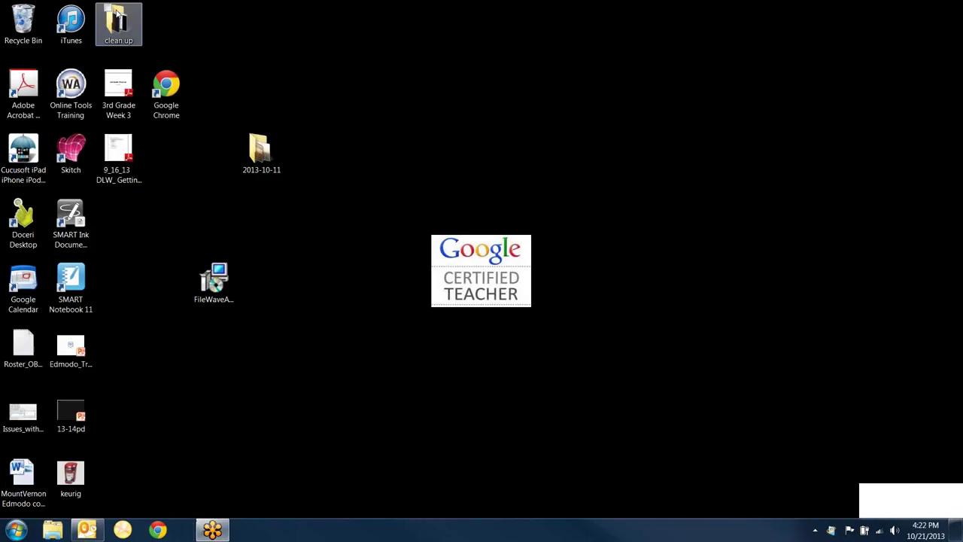
- Launch a new Google Chrome window from the taskbar, showing the Google New Tab page
click(158, 531)
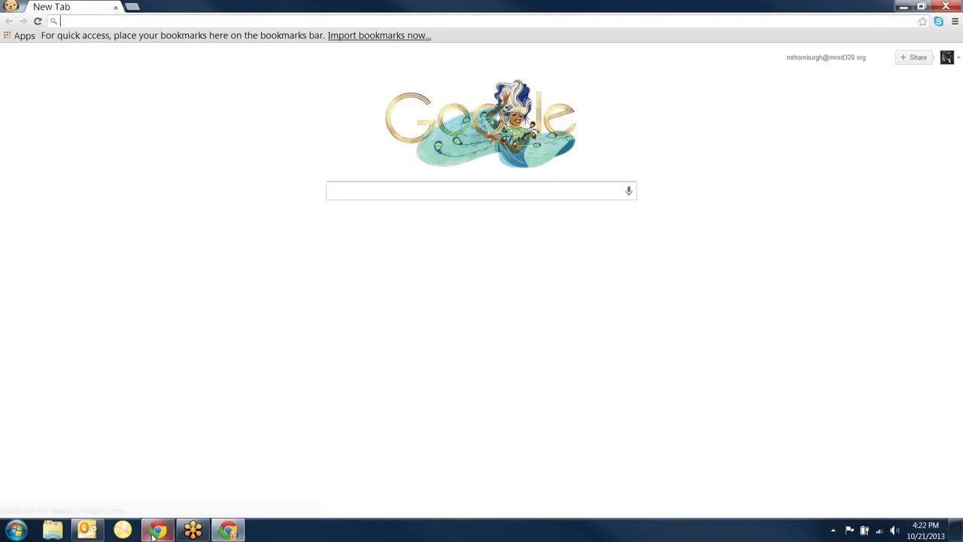